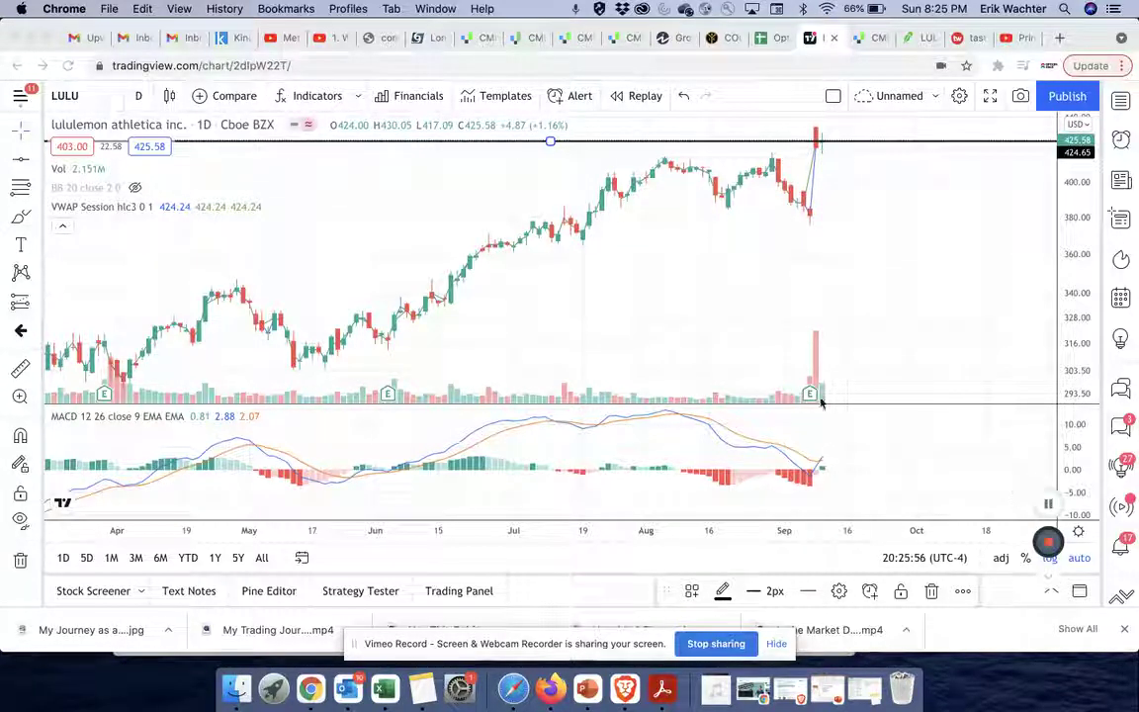
Drop the Bear Squeeze open condition and save custom earnings timing: open 2 days, close 29 days after
{"action": "left_click", "coordinate": [846, 119]}
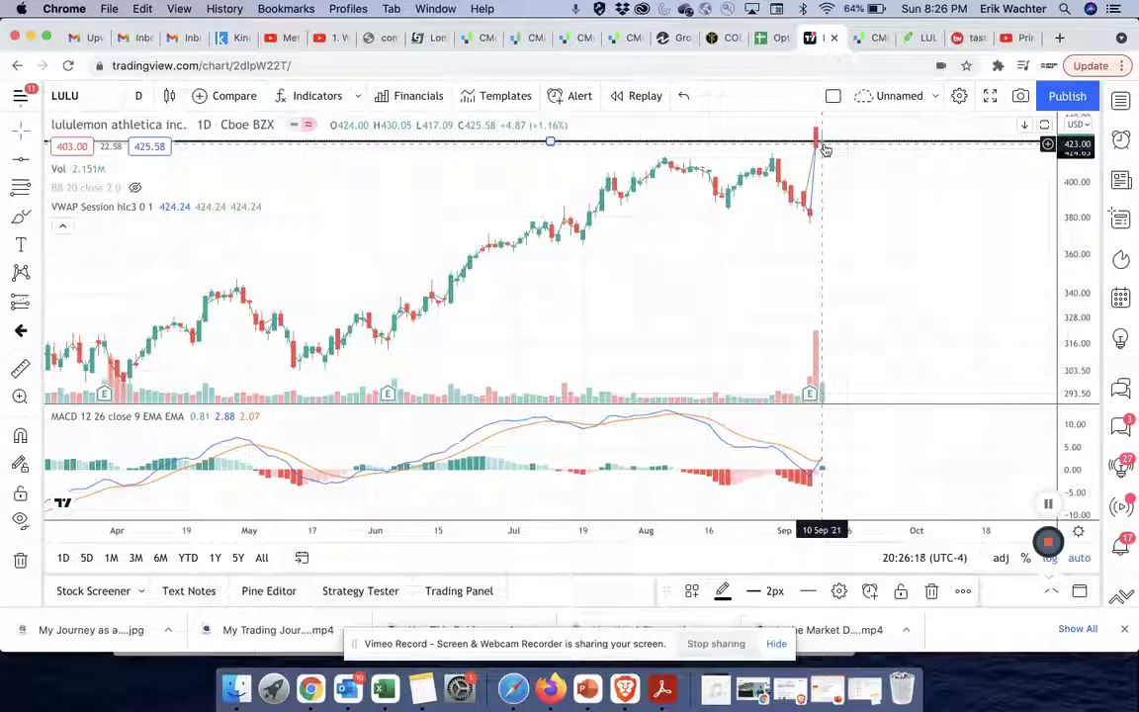
{"action": "left_click", "coordinate": [862, 40]}
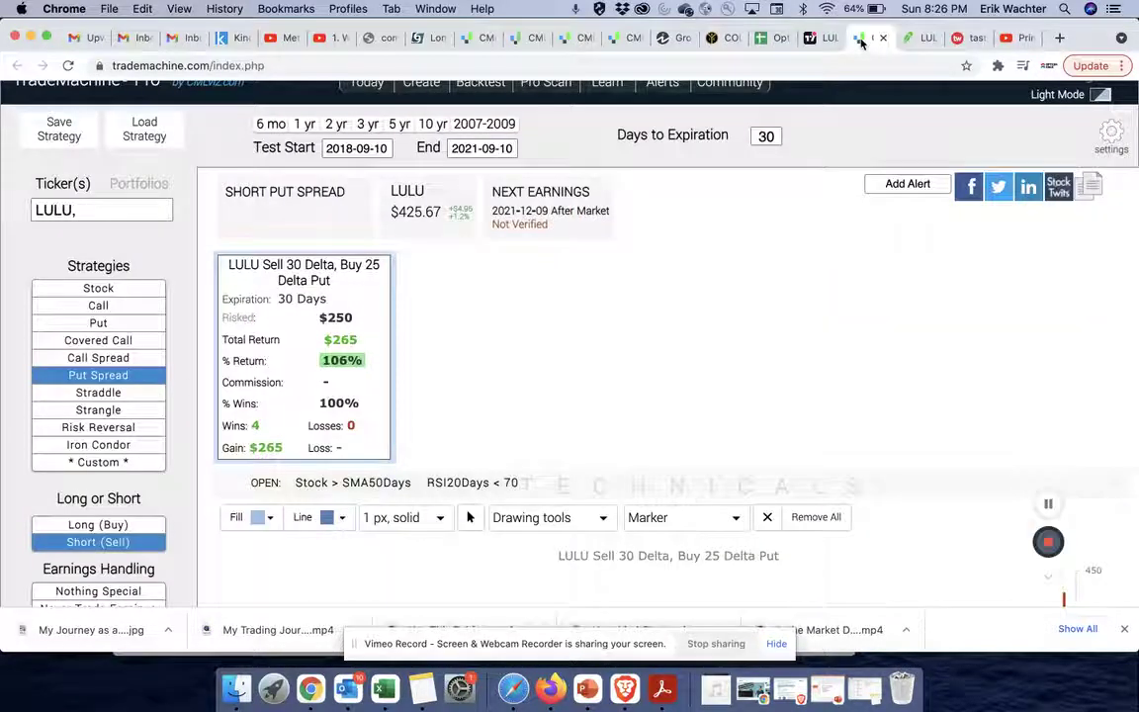
{"action": "scroll", "coordinate": [743, 210], "scroll_direction": "up", "scroll_amount": 1}
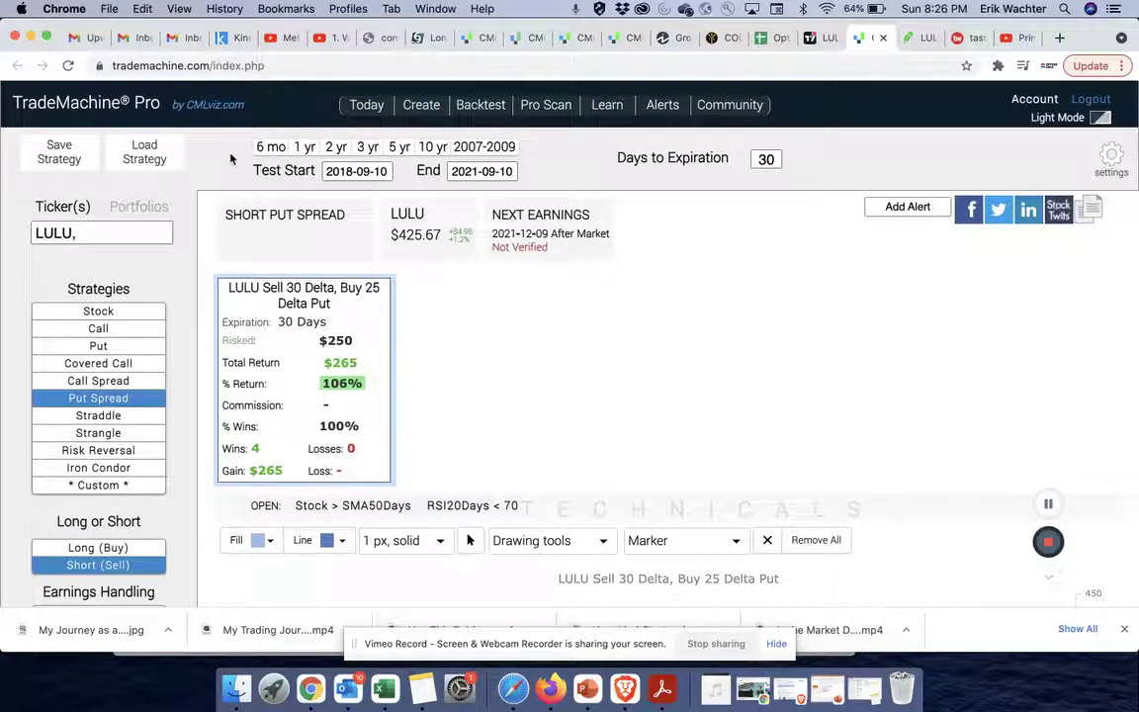
{"action": "scroll", "coordinate": [172, 457], "scroll_direction": "down", "scroll_amount": 5}
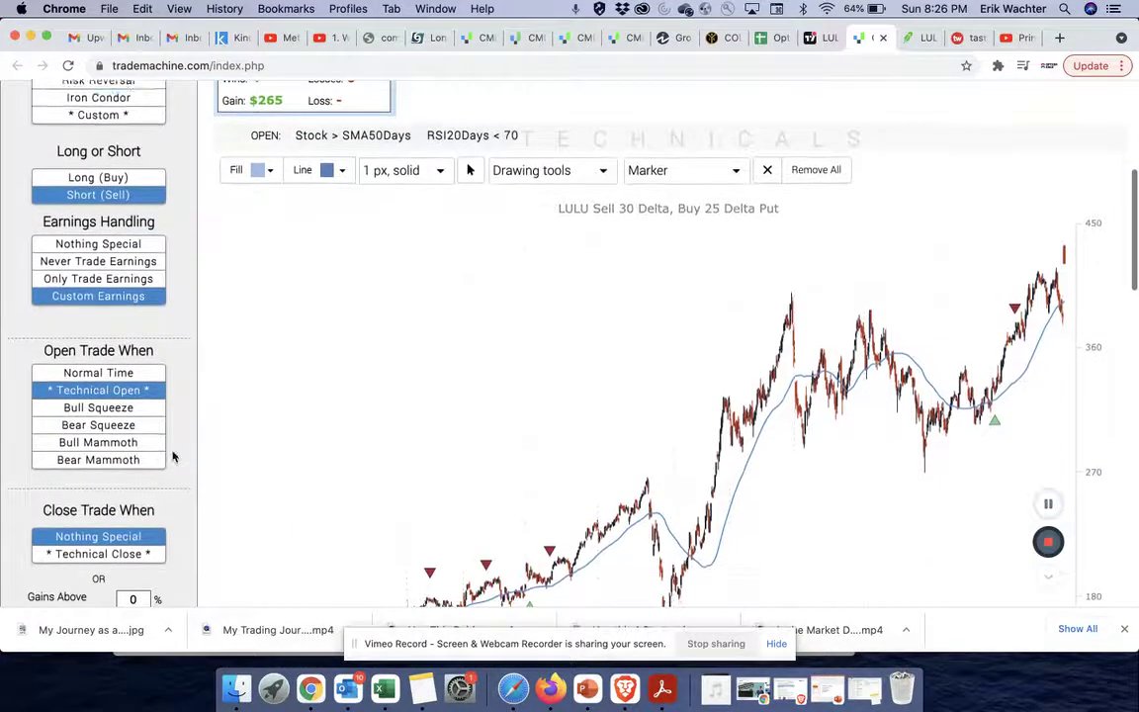
{"action": "left_click", "coordinate": [127, 422]}
{"action": "scroll", "coordinate": [126, 439], "scroll_direction": "down", "scroll_amount": 2}
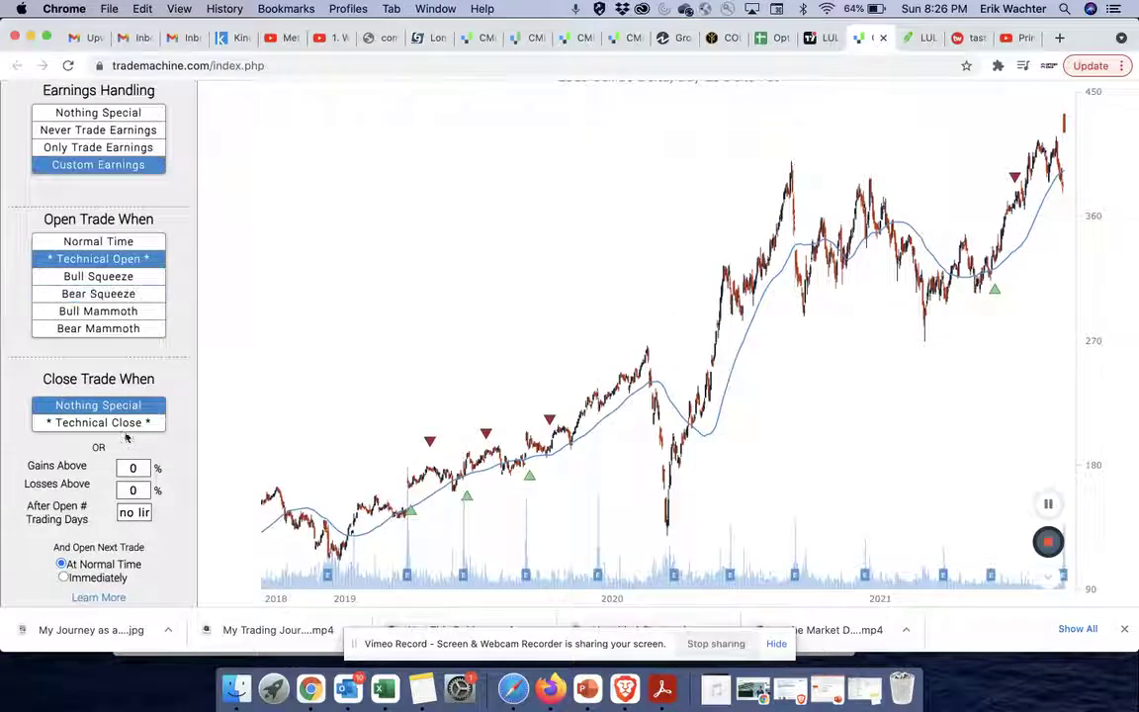
{"action": "left_click", "coordinate": [117, 259]}
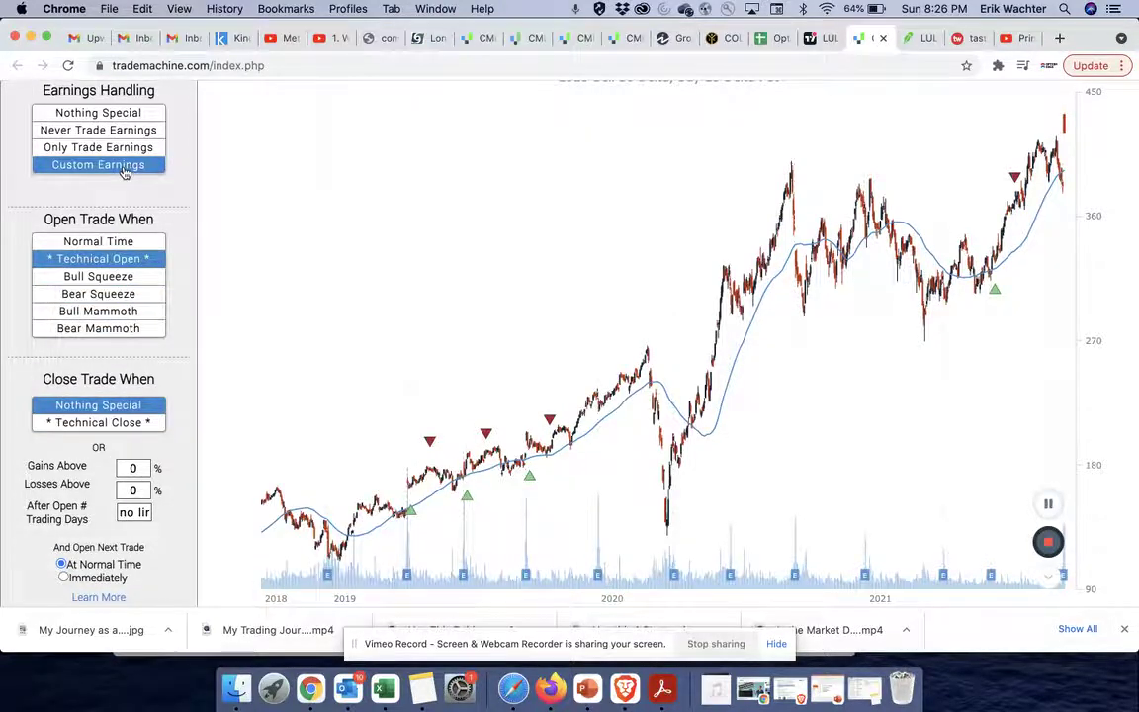
{"action": "left_click", "coordinate": [125, 166]}
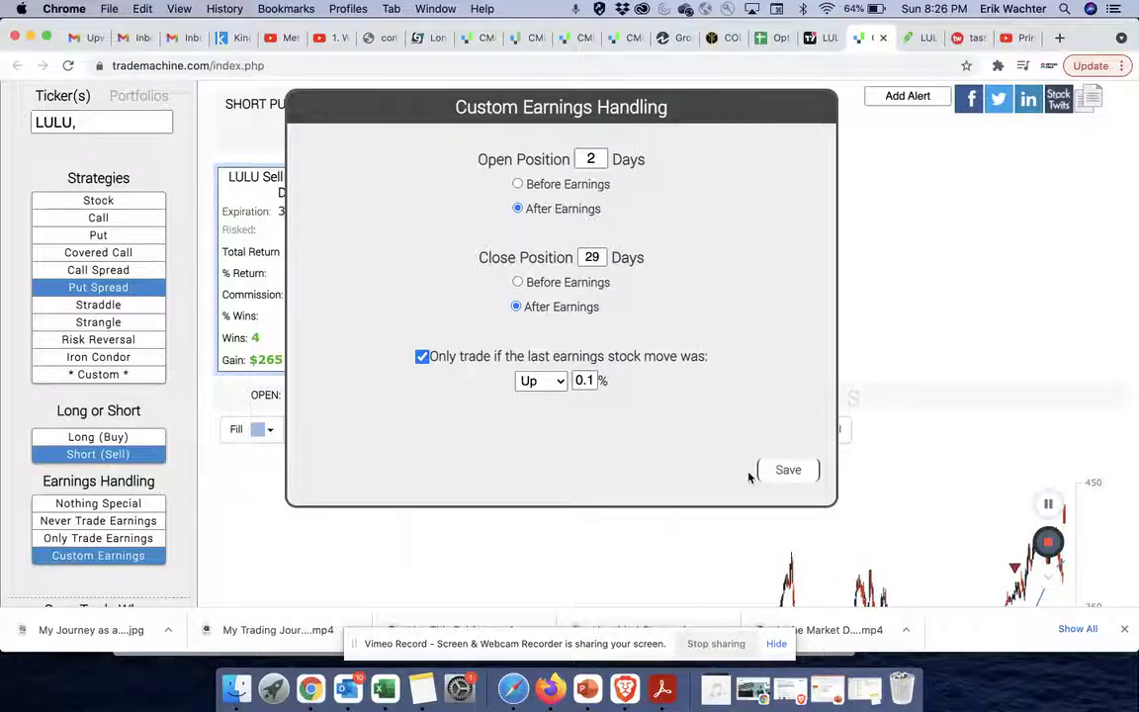
{"action": "left_click", "coordinate": [781, 470]}
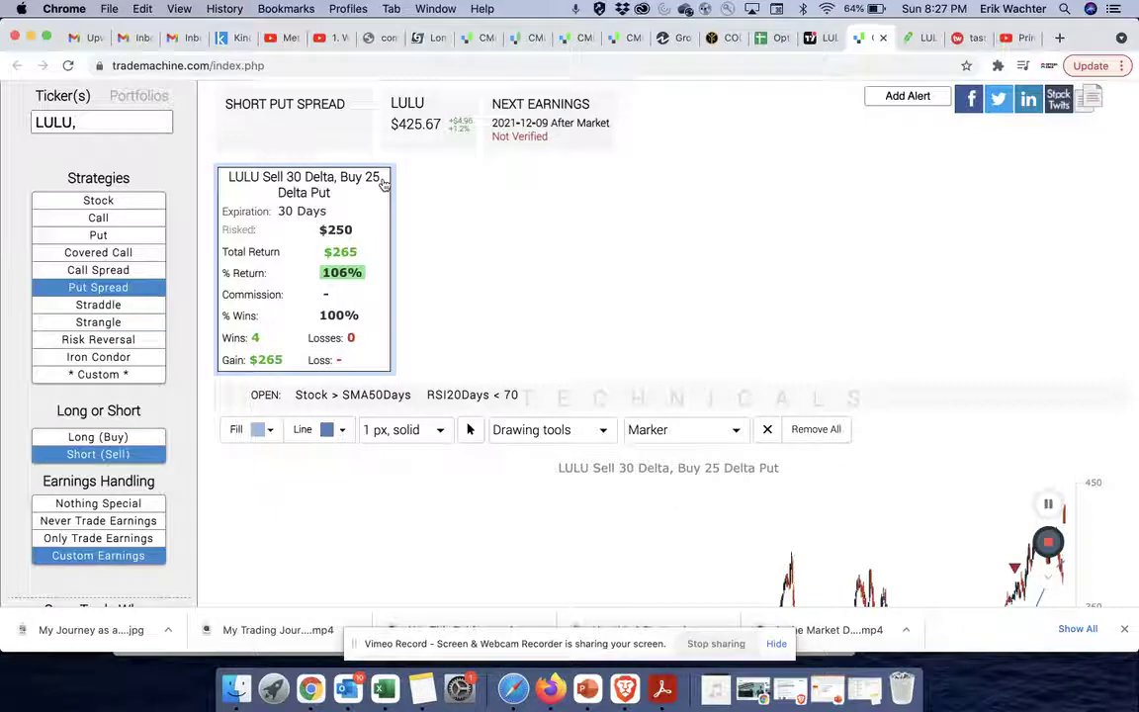
Review the LULU put spread's detailed results, noting the $66 average win and 27.2% average return
{"action": "left_click", "coordinate": [288, 253]}
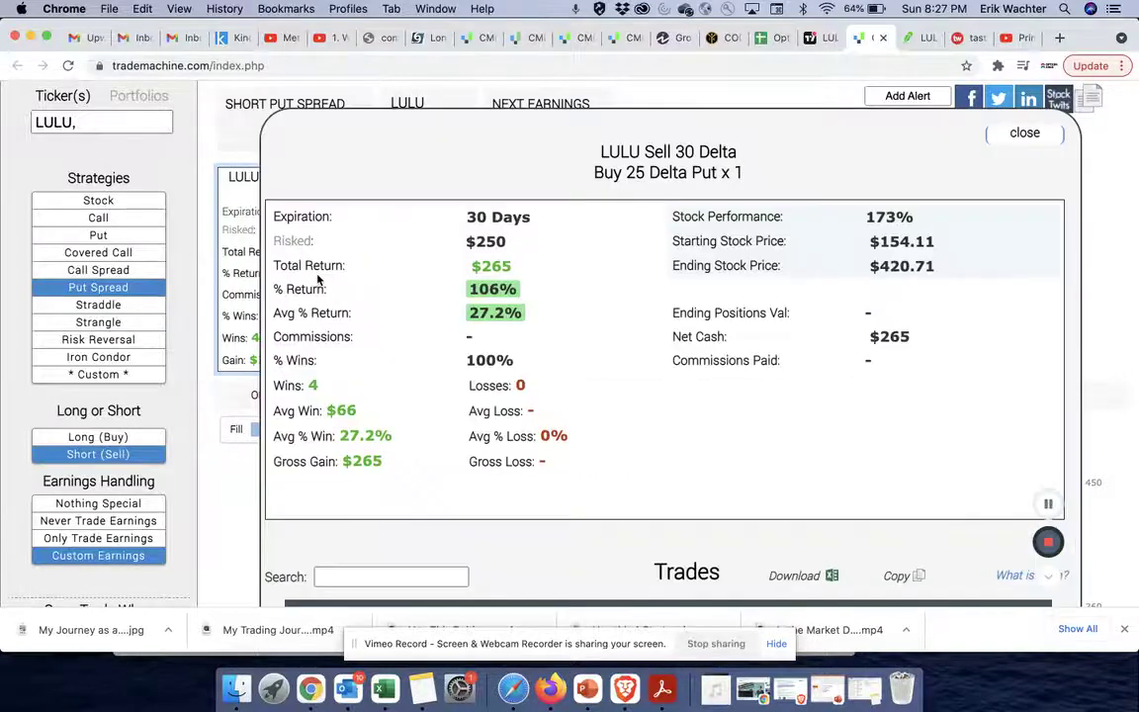
{"action": "scroll", "coordinate": [317, 275], "scroll_direction": "down", "scroll_amount": 4}
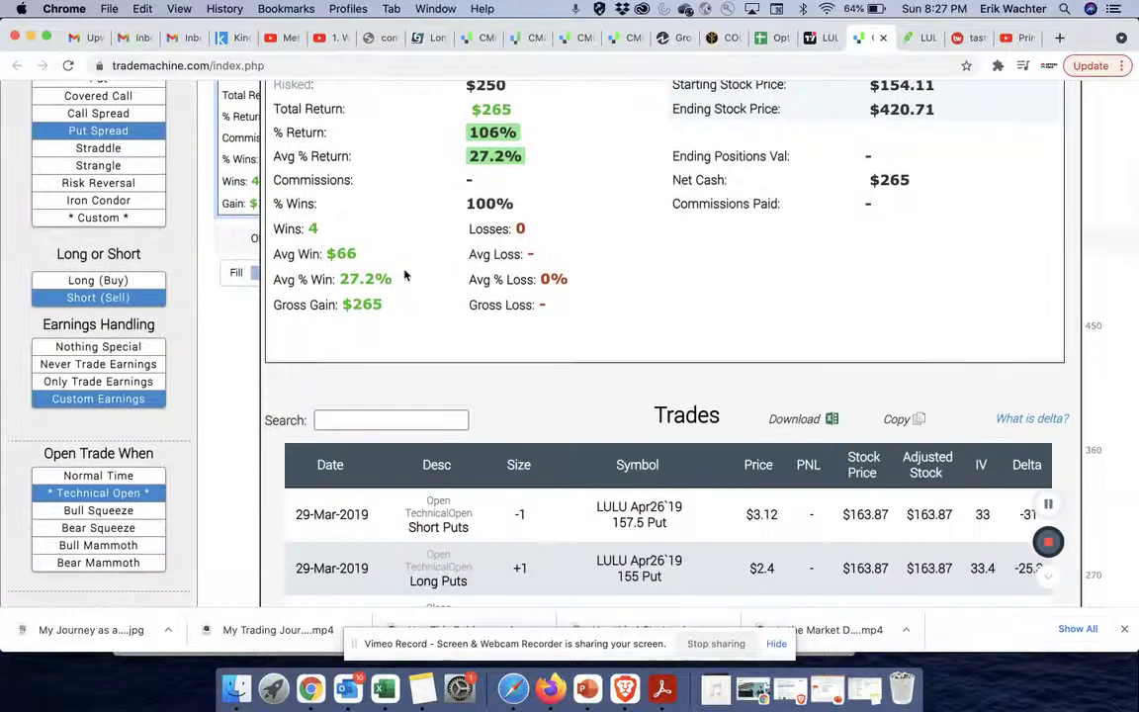
{"action": "left_click_drag", "start_coordinate": [362, 255], "coordinate": [271, 255]}
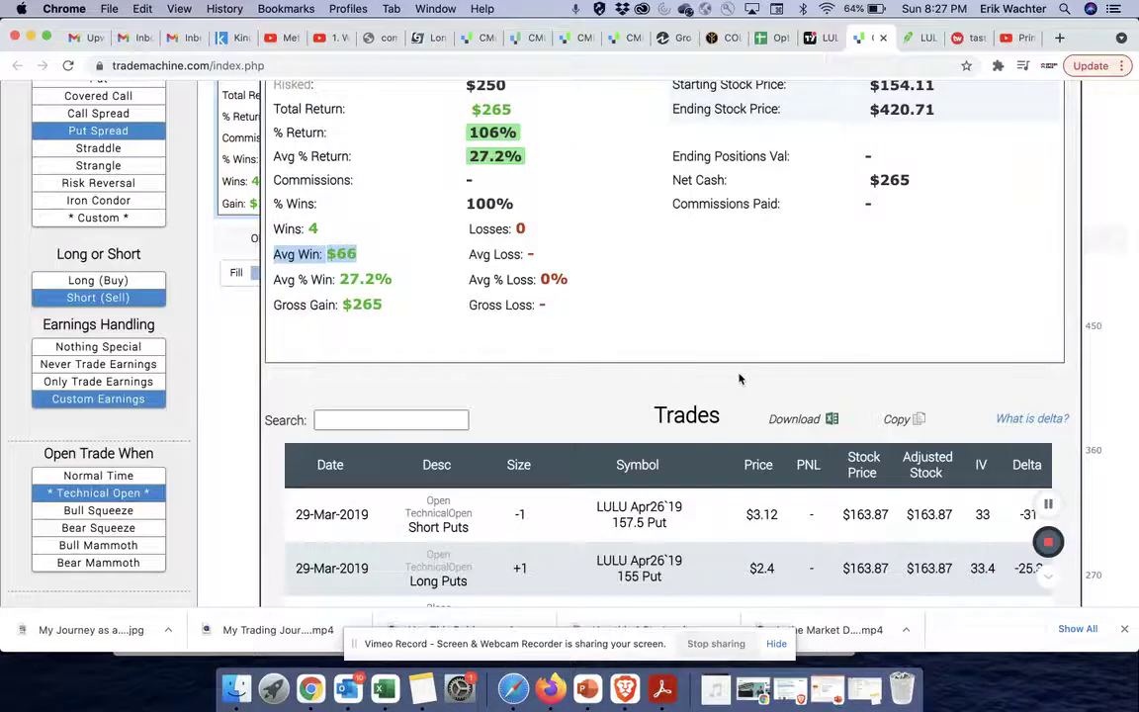
{"action": "scroll", "coordinate": [740, 381], "scroll_direction": "up", "scroll_amount": 3}
{"action": "left_click", "coordinate": [382, 375]}
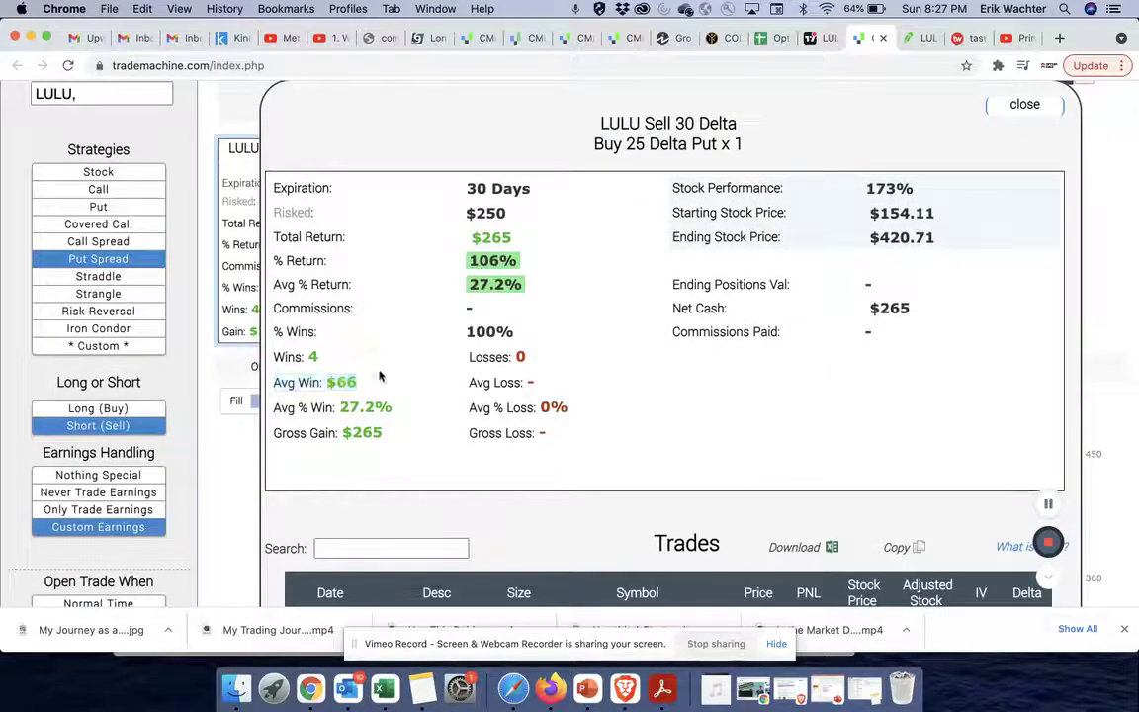
{"action": "double_click", "coordinate": [340, 383]}
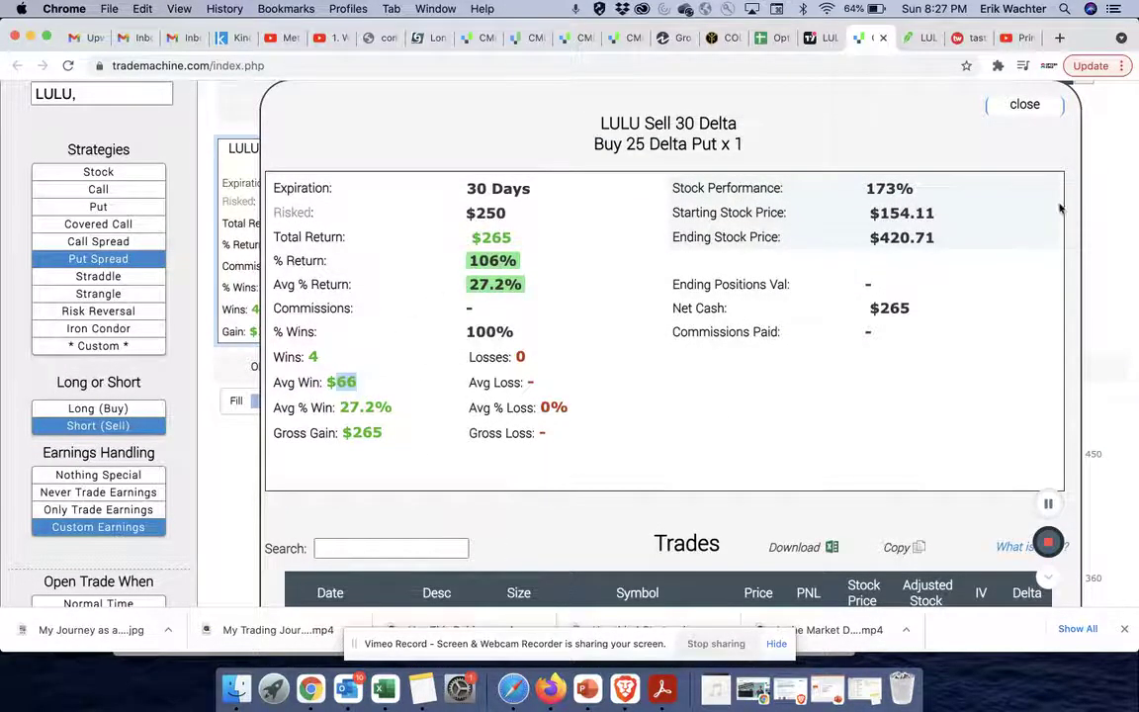
{"action": "left_click", "coordinate": [1029, 105]}
{"action": "scroll", "coordinate": [463, 209], "scroll_direction": "up", "scroll_amount": 3}
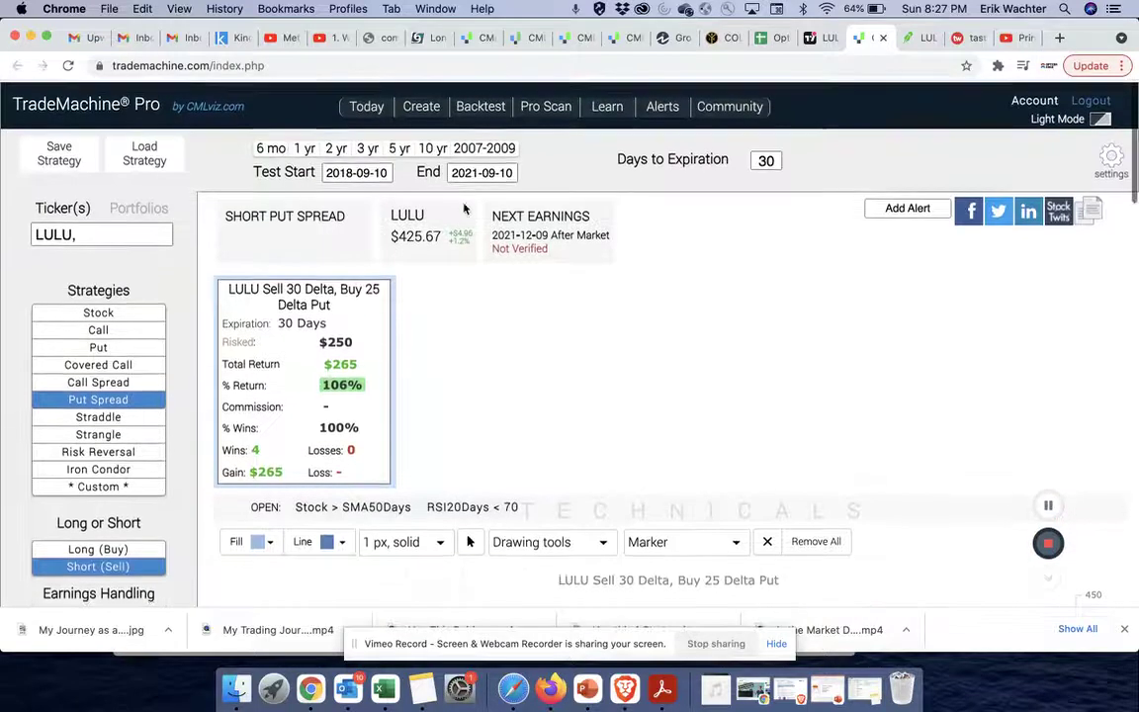
Set a 5-year backtest period and save the stock-above-SMA50, RSI20-below-70 technical open trigger
{"action": "left_click", "coordinate": [397, 147]}
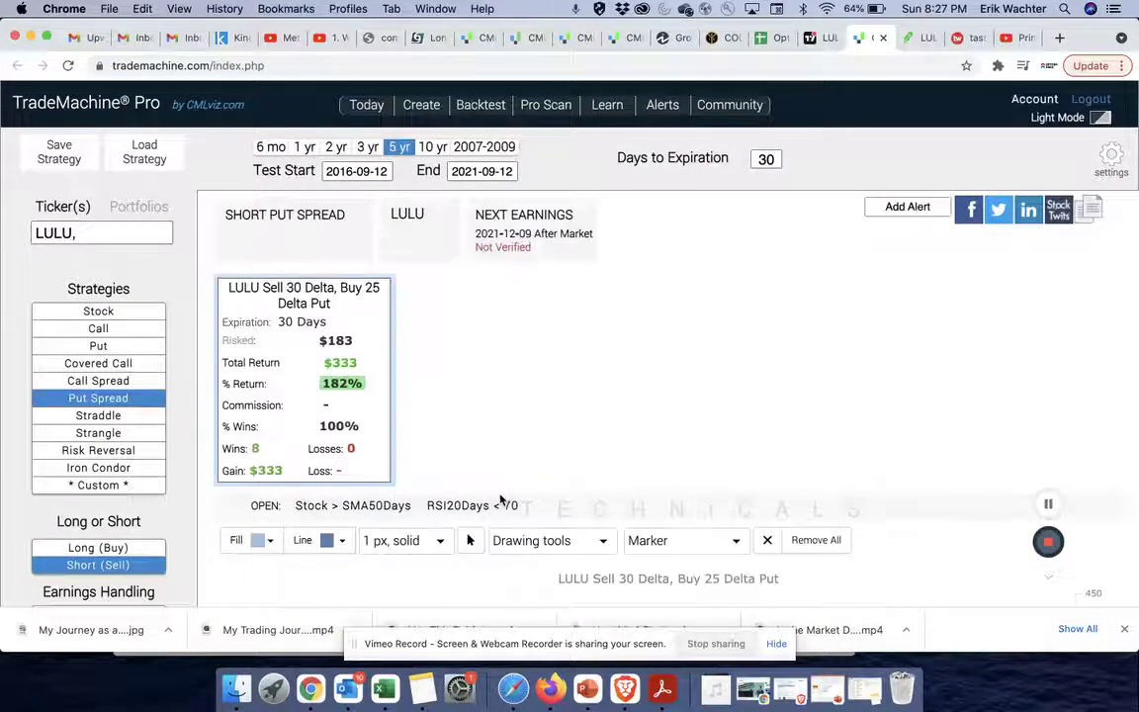
{"action": "scroll", "coordinate": [302, 479], "scroll_direction": "down", "scroll_amount": 5}
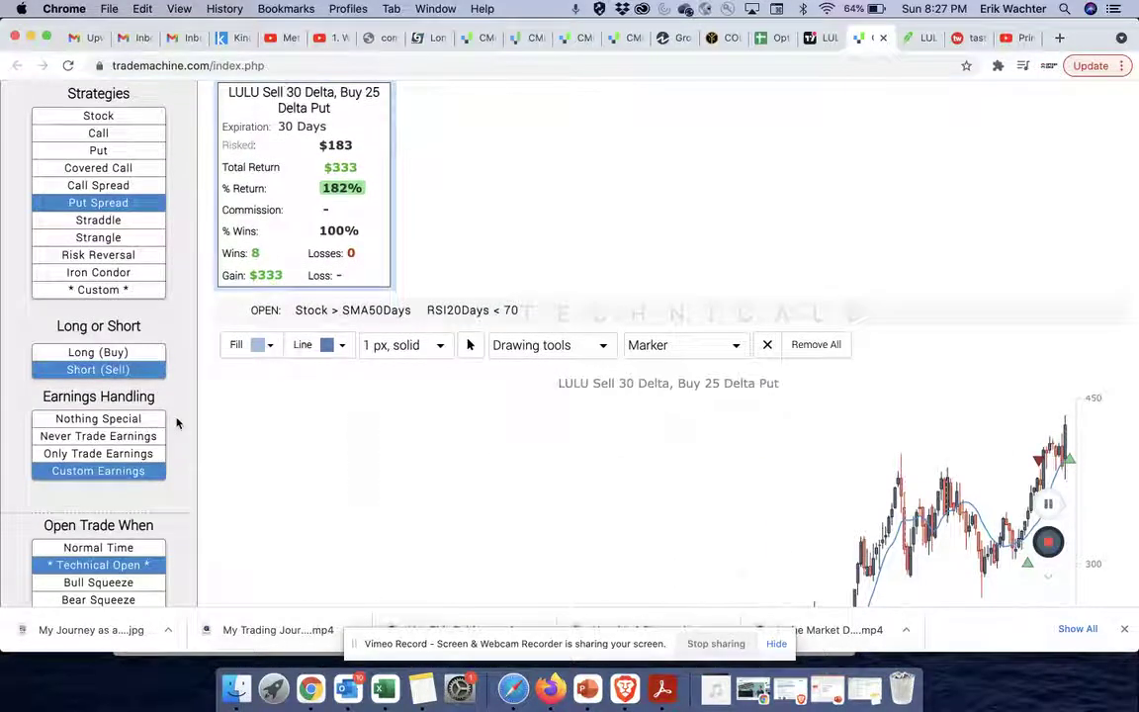
{"action": "left_click", "coordinate": [144, 569]}
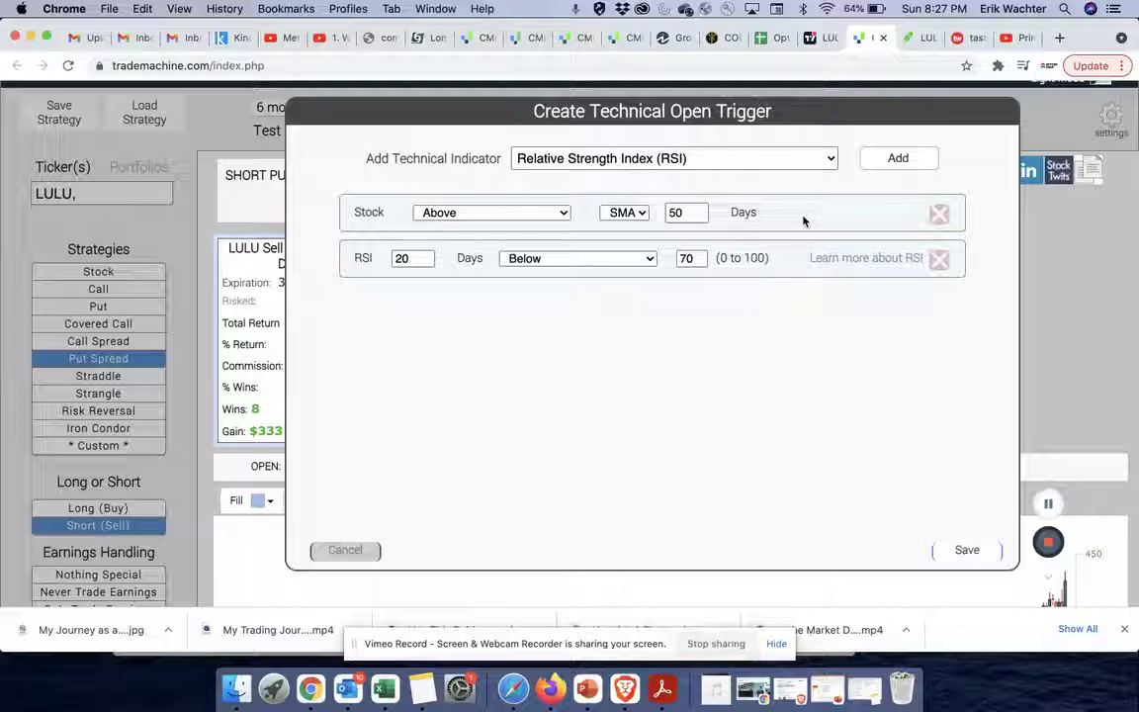
{"action": "left_click", "coordinate": [967, 549]}
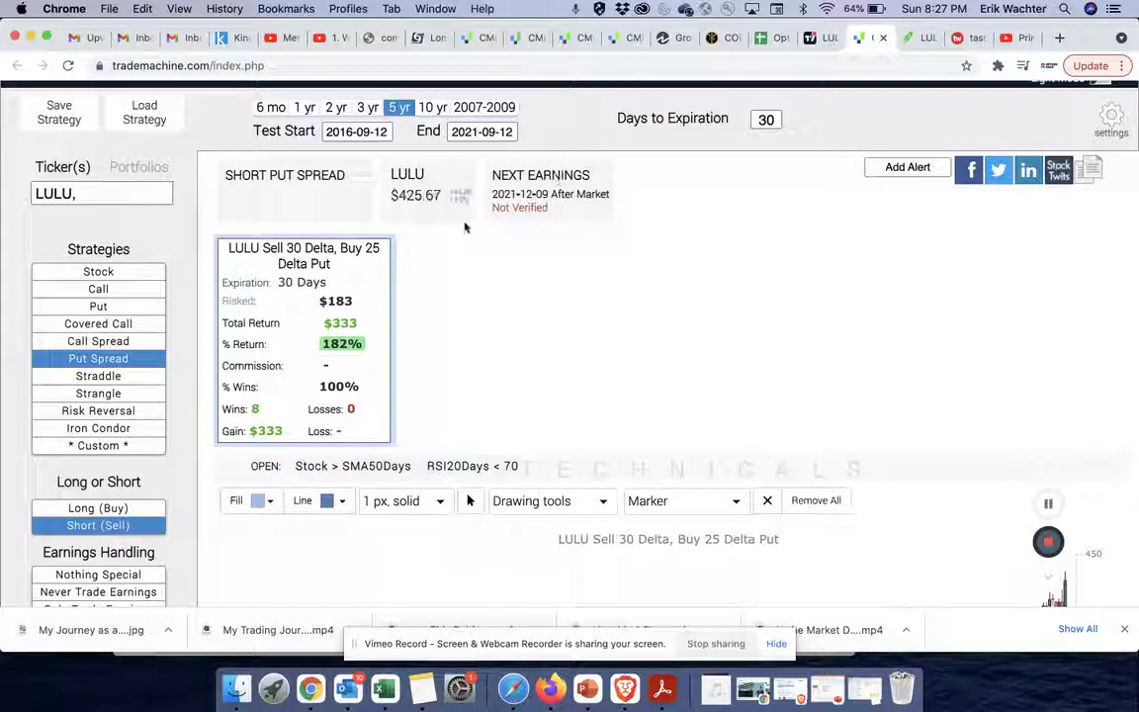
Show Robinhood's LULU options chain for the October 8 expiration
{"action": "left_click", "coordinate": [912, 39]}
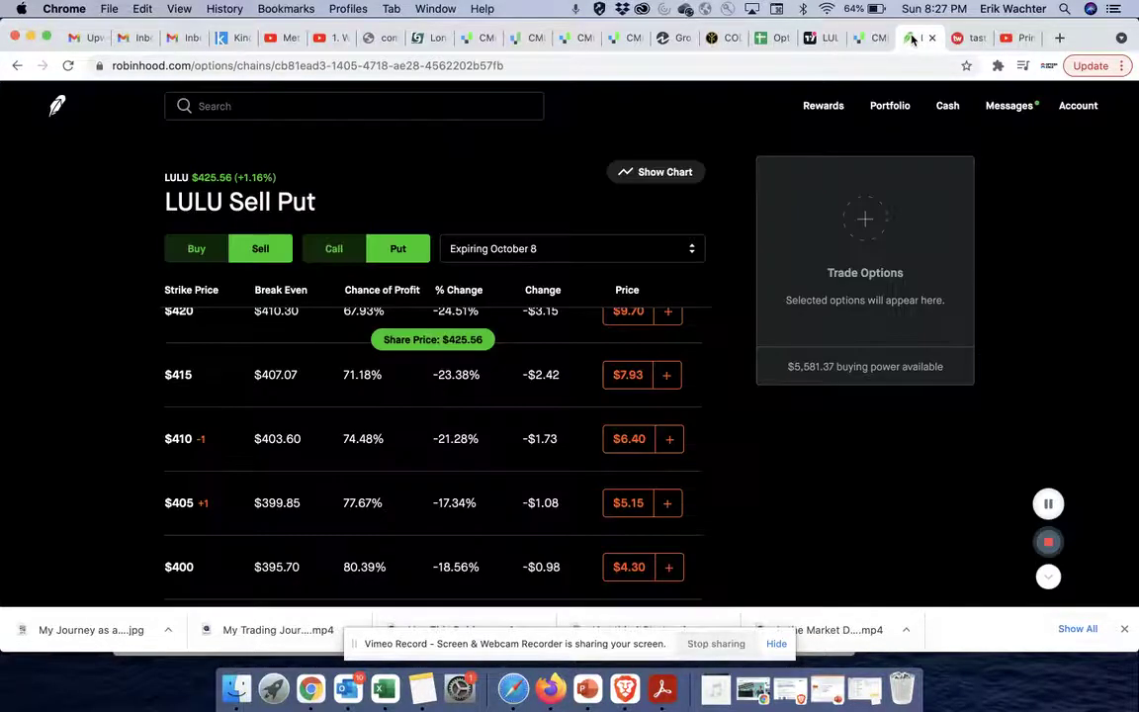
{"action": "left_click", "coordinate": [470, 249]}
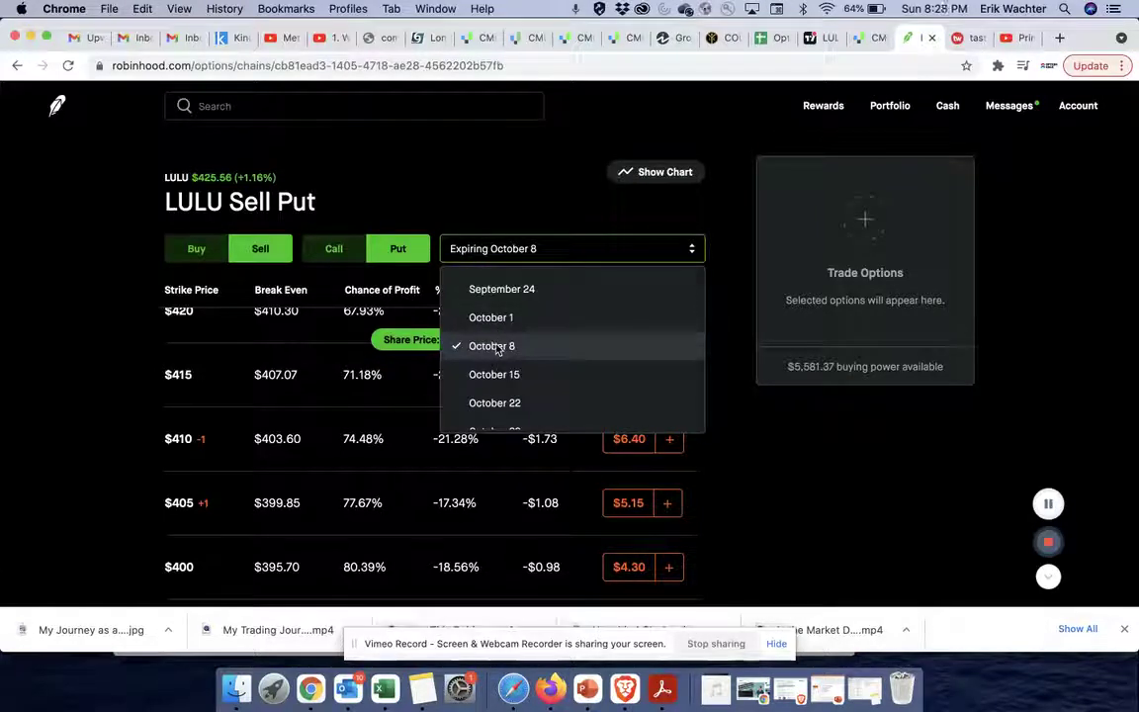
{"action": "scroll", "coordinate": [497, 350], "scroll_direction": "up", "scroll_amount": 1}
{"action": "scroll", "coordinate": [497, 348], "scroll_direction": "down", "scroll_amount": 2}
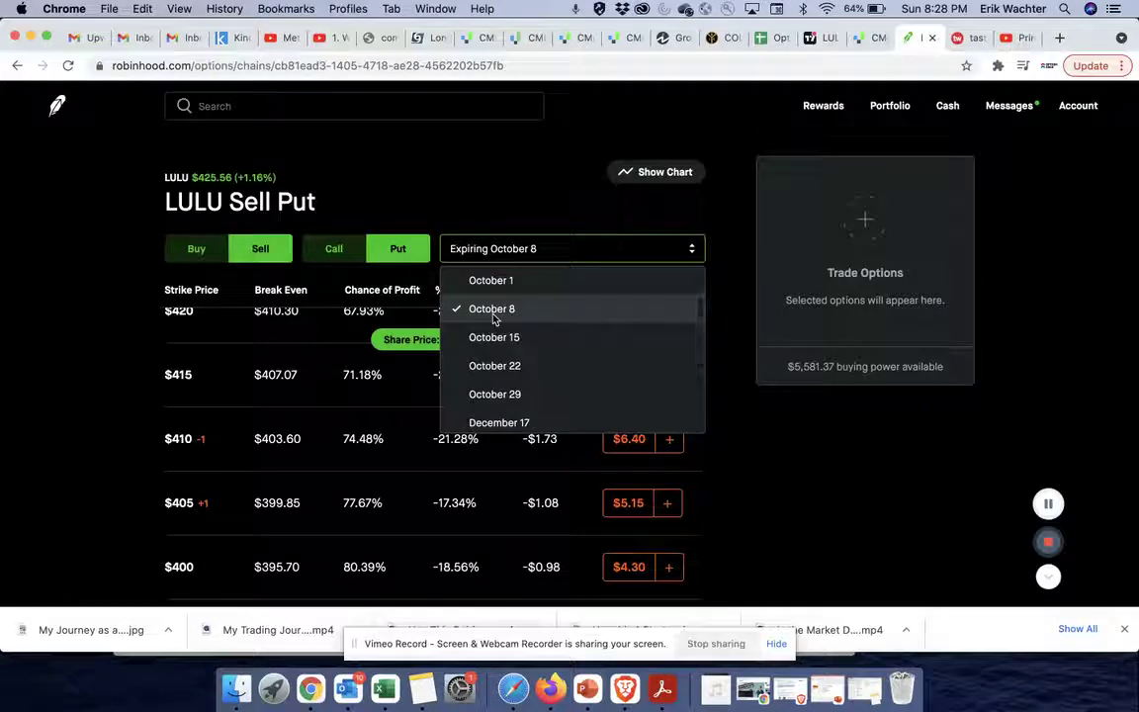
{"action": "left_click", "coordinate": [496, 314]}
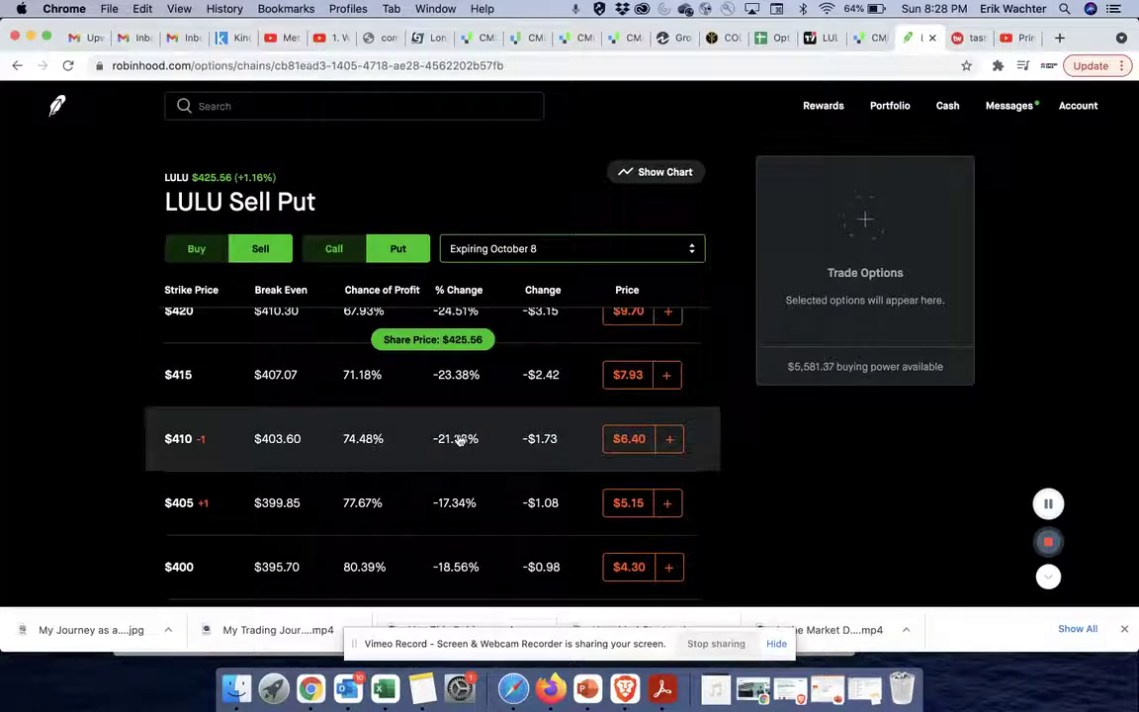
Add sells of the $410 and $405 puts to the order for $11.55 total credit
{"action": "left_click", "coordinate": [458, 441]}
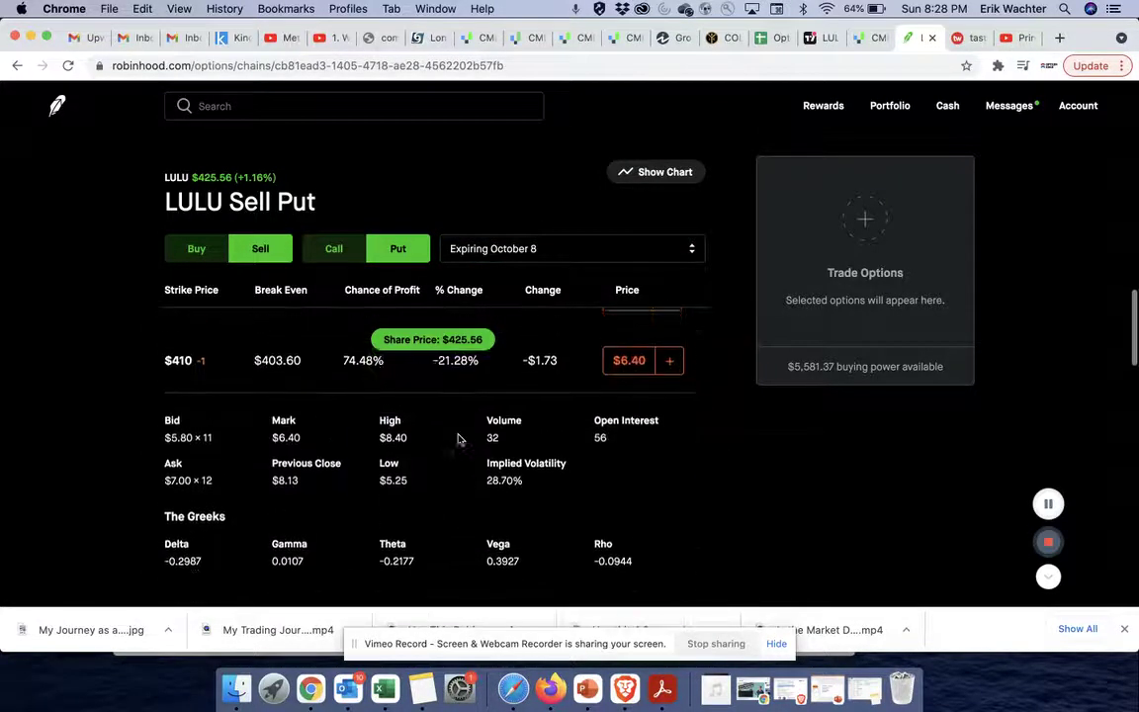
{"action": "left_click", "coordinate": [670, 367]}
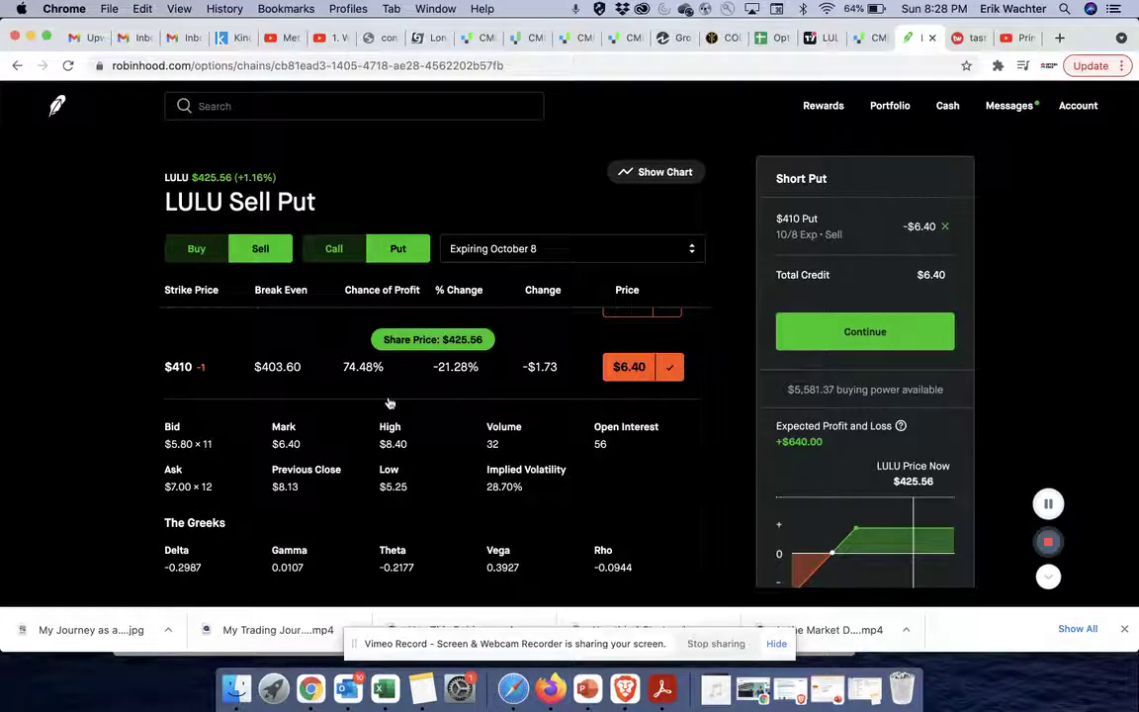
{"action": "scroll", "coordinate": [389, 403], "scroll_direction": "down", "scroll_amount": 1}
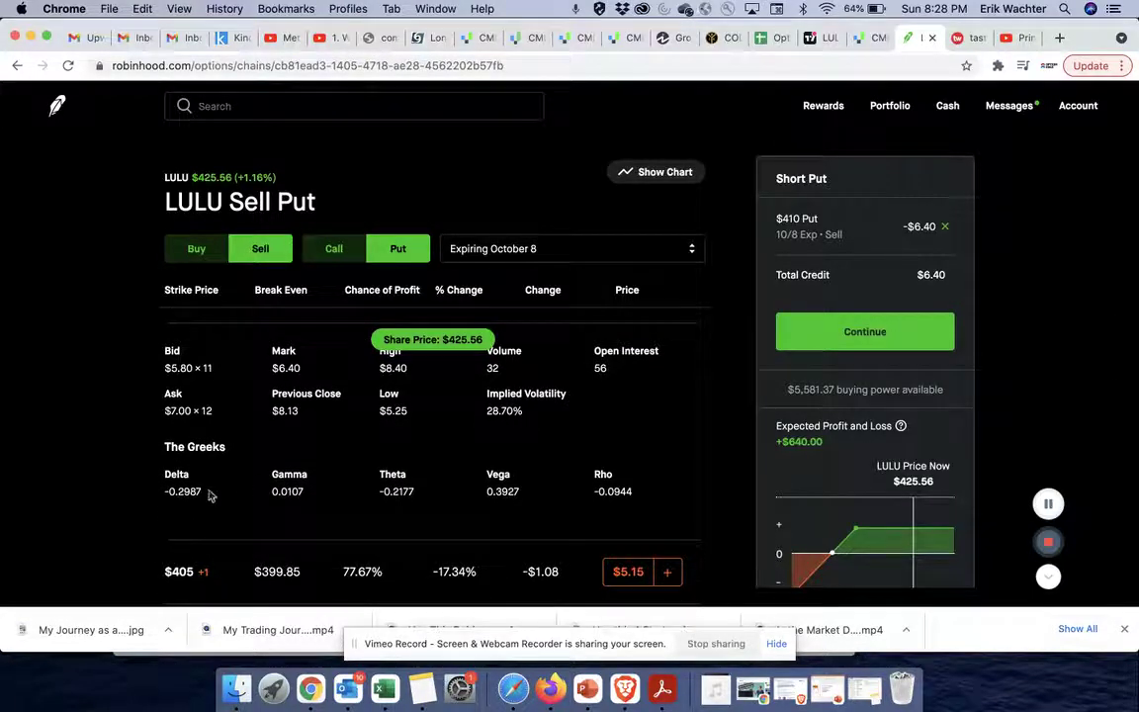
{"action": "scroll", "coordinate": [295, 544], "scroll_direction": "down", "scroll_amount": 2}
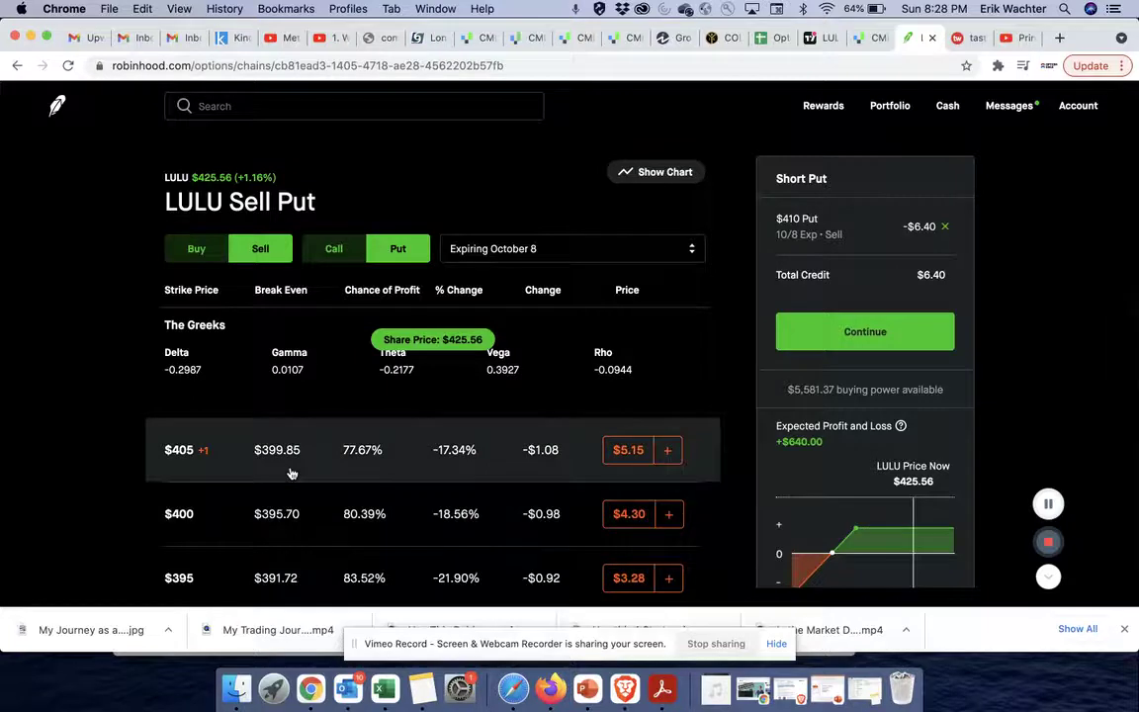
{"action": "left_click", "coordinate": [291, 473]}
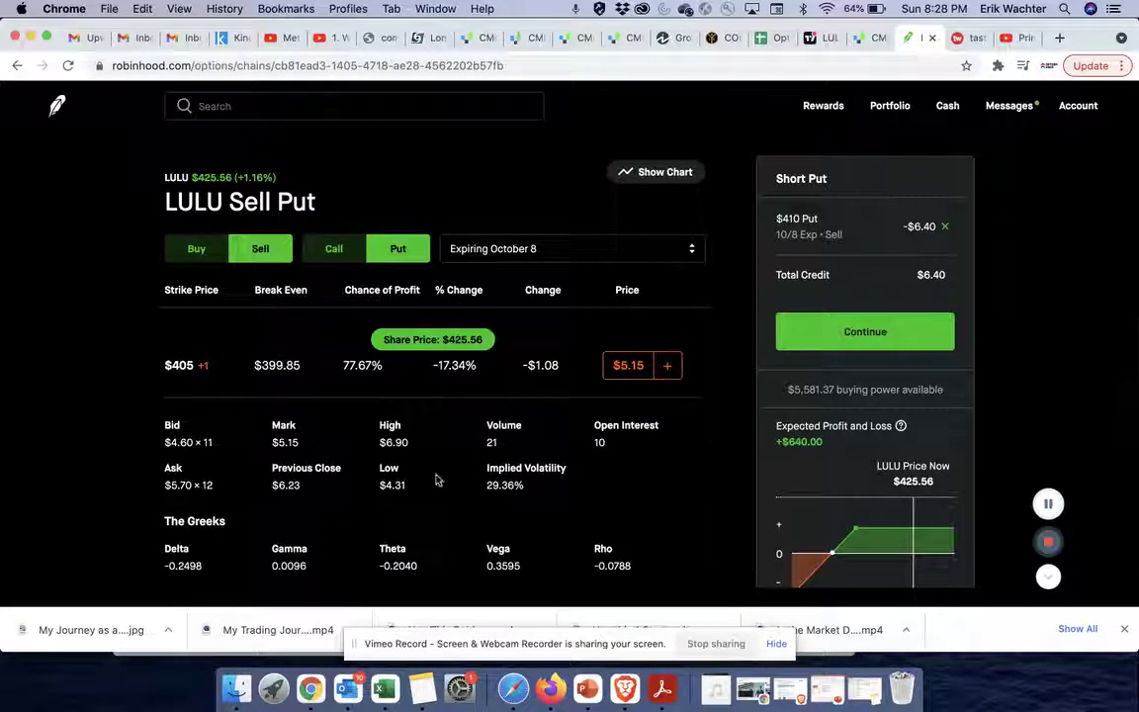
{"action": "left_click", "coordinate": [669, 370]}
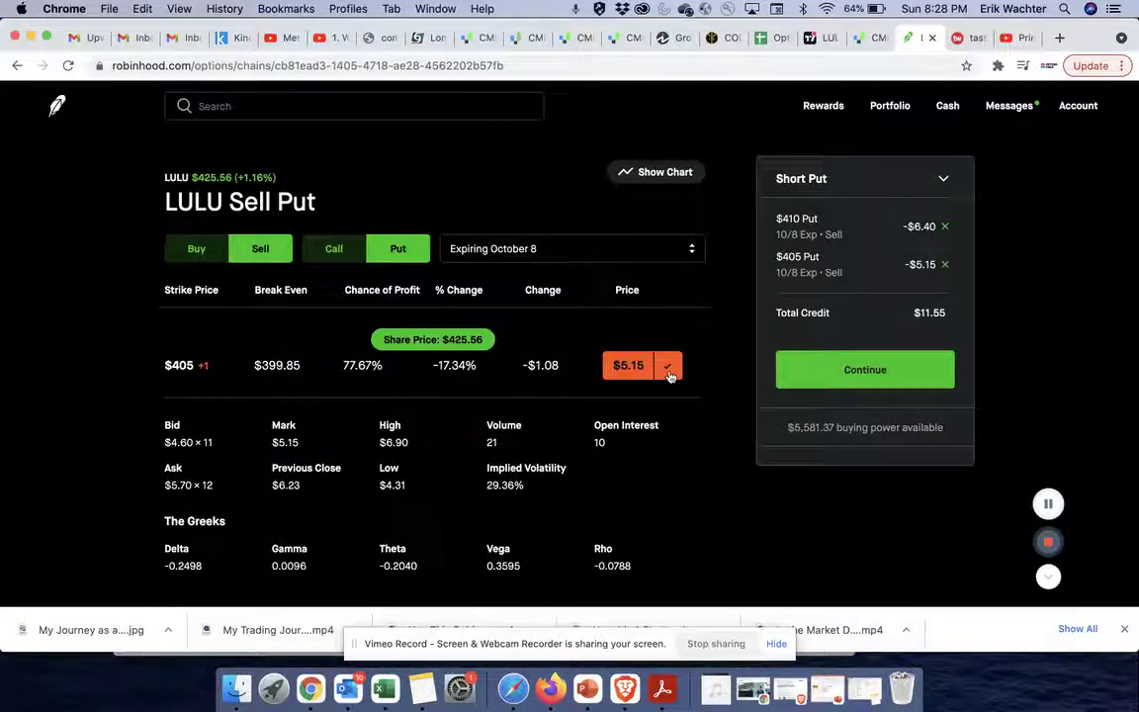
Change the $405 leg to a buy, forming a $410/$405 put credit spread for $1.25
{"action": "left_click", "coordinate": [669, 370]}
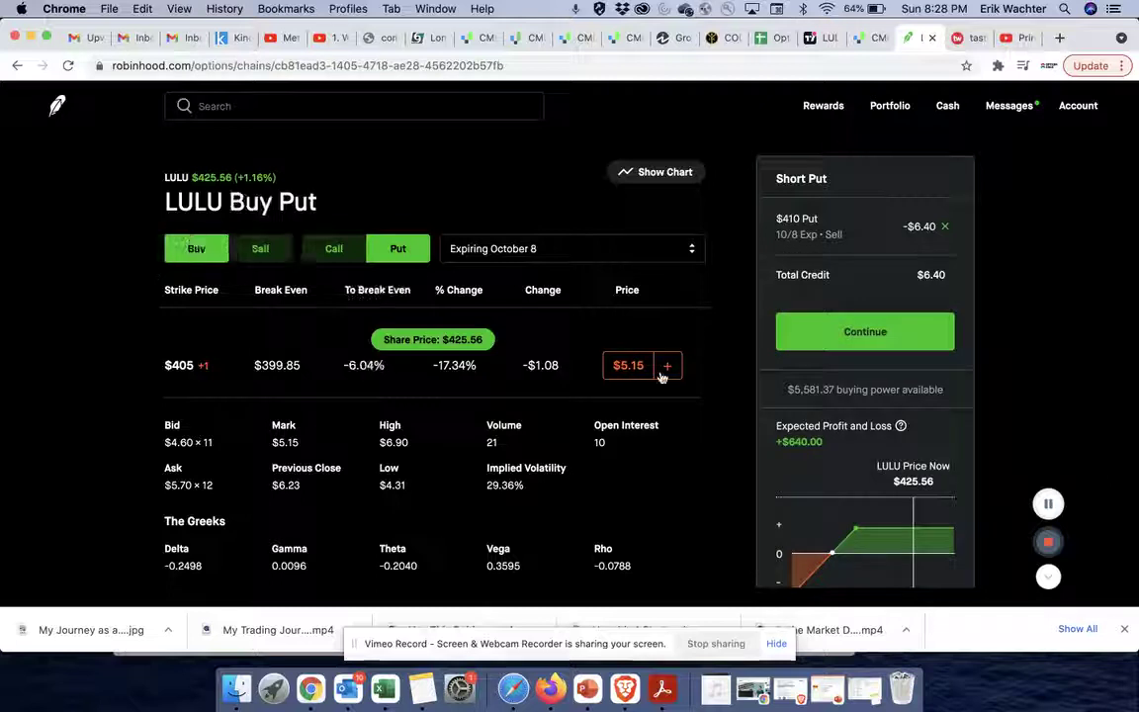
{"action": "left_click", "coordinate": [669, 370]}
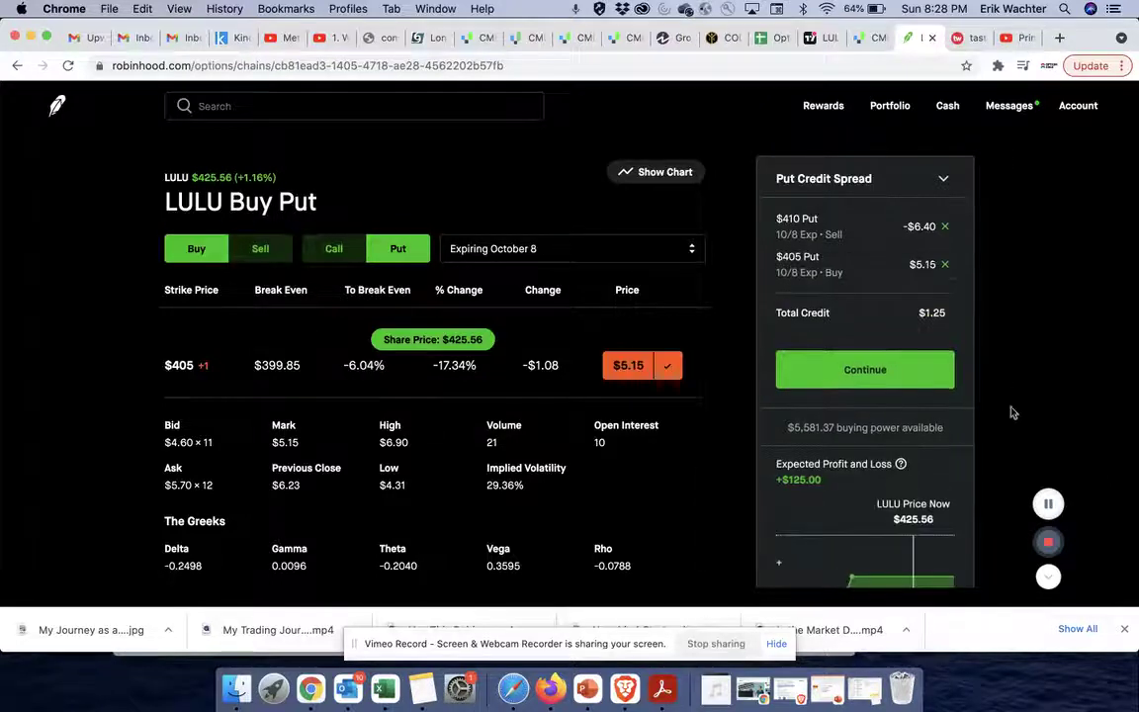
{"action": "scroll", "coordinate": [1012, 413], "scroll_direction": "down", "scroll_amount": 3}
{"action": "scroll", "coordinate": [933, 463], "scroll_direction": "down", "scroll_amount": 3}
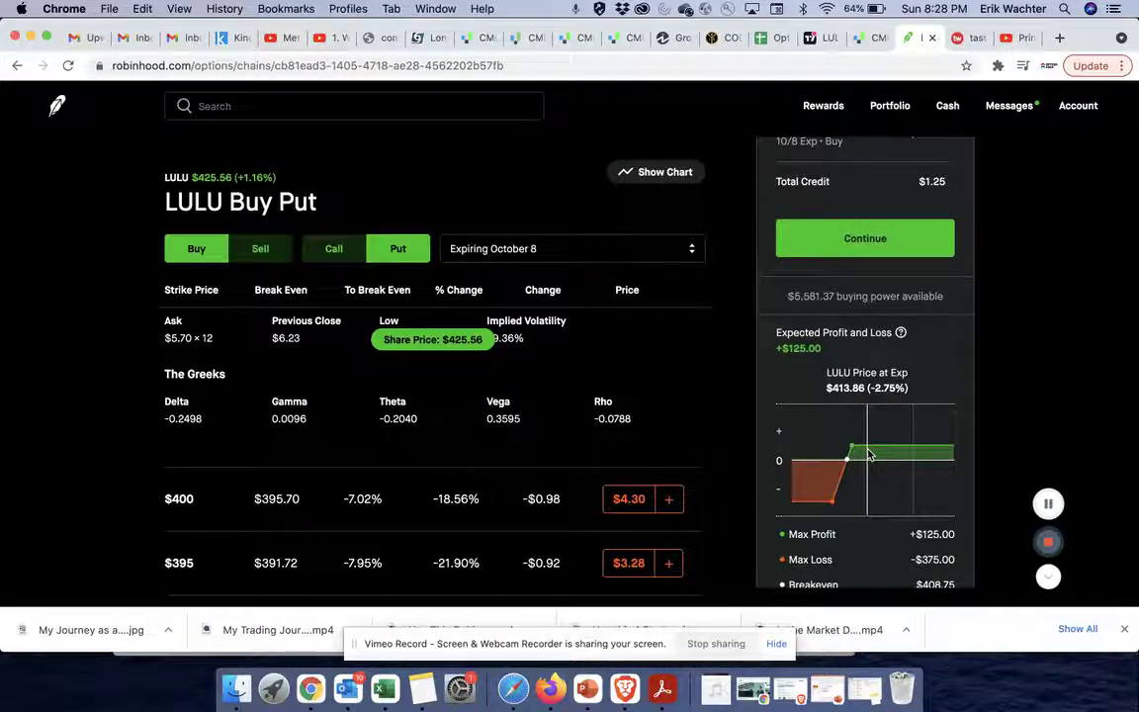
{"action": "left_click", "coordinate": [870, 39]}
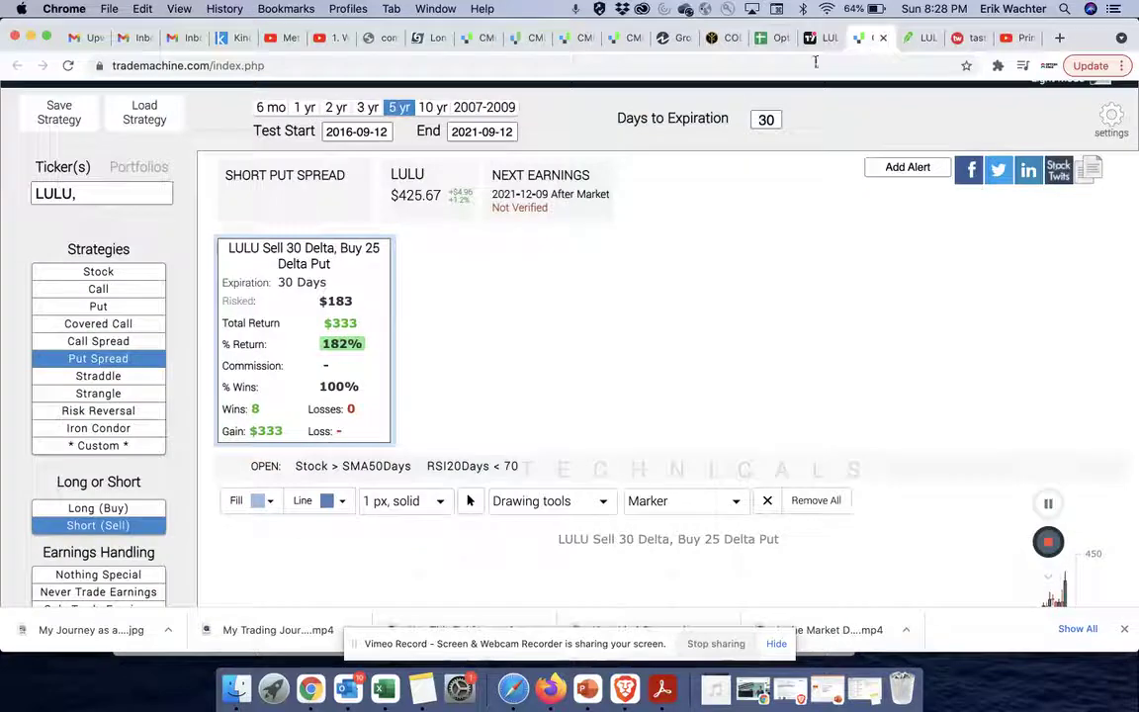
Set Close Trade When to 10 trading days after open, replacing 15, and check the results
{"action": "scroll", "coordinate": [607, 432], "scroll_direction": "down", "scroll_amount": 3}
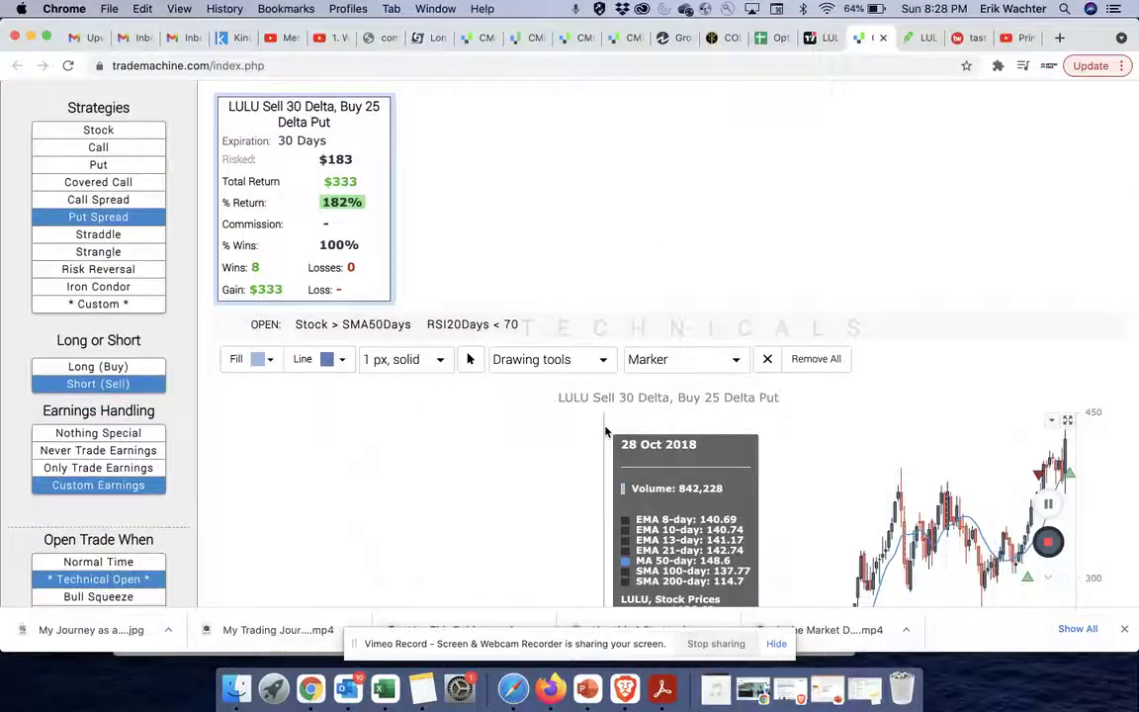
{"action": "scroll", "coordinate": [607, 431], "scroll_direction": "down", "scroll_amount": 7}
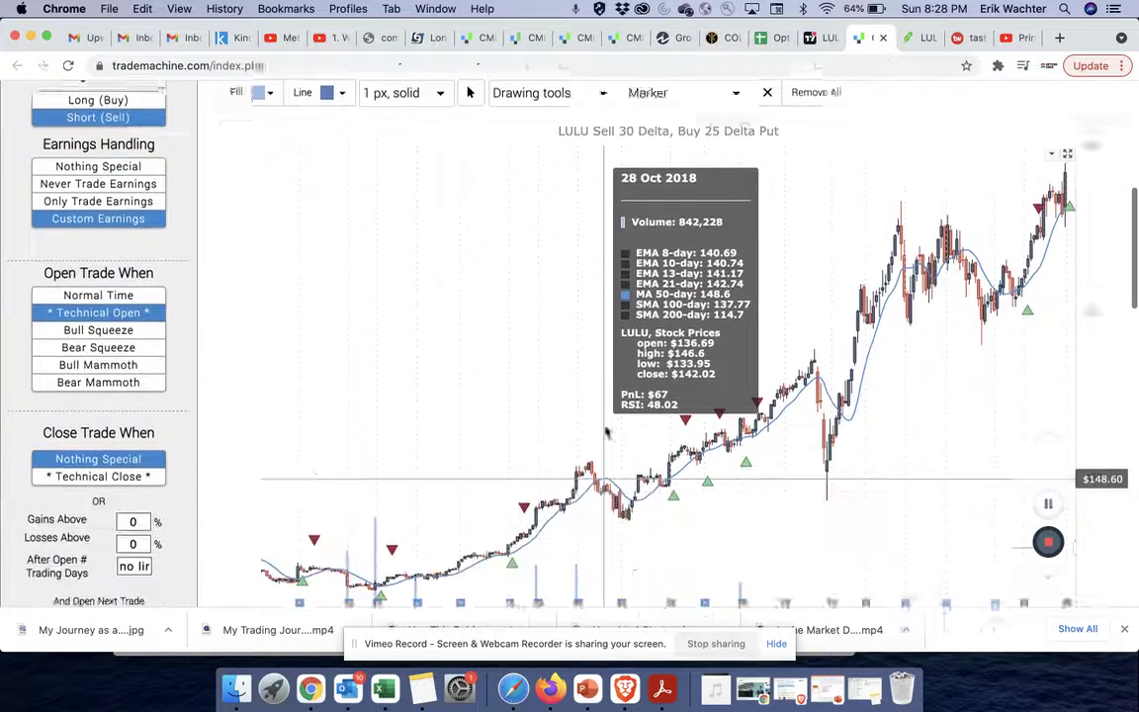
{"action": "left_click", "coordinate": [140, 510]}
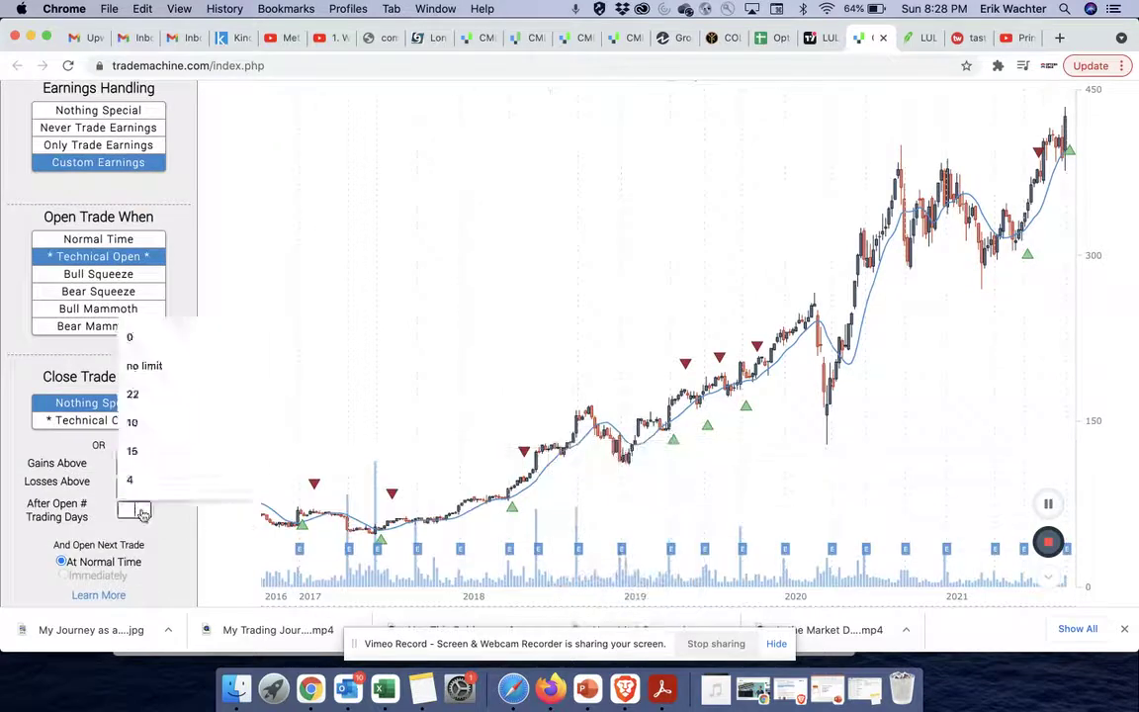
{"action": "type", "text": "15"}
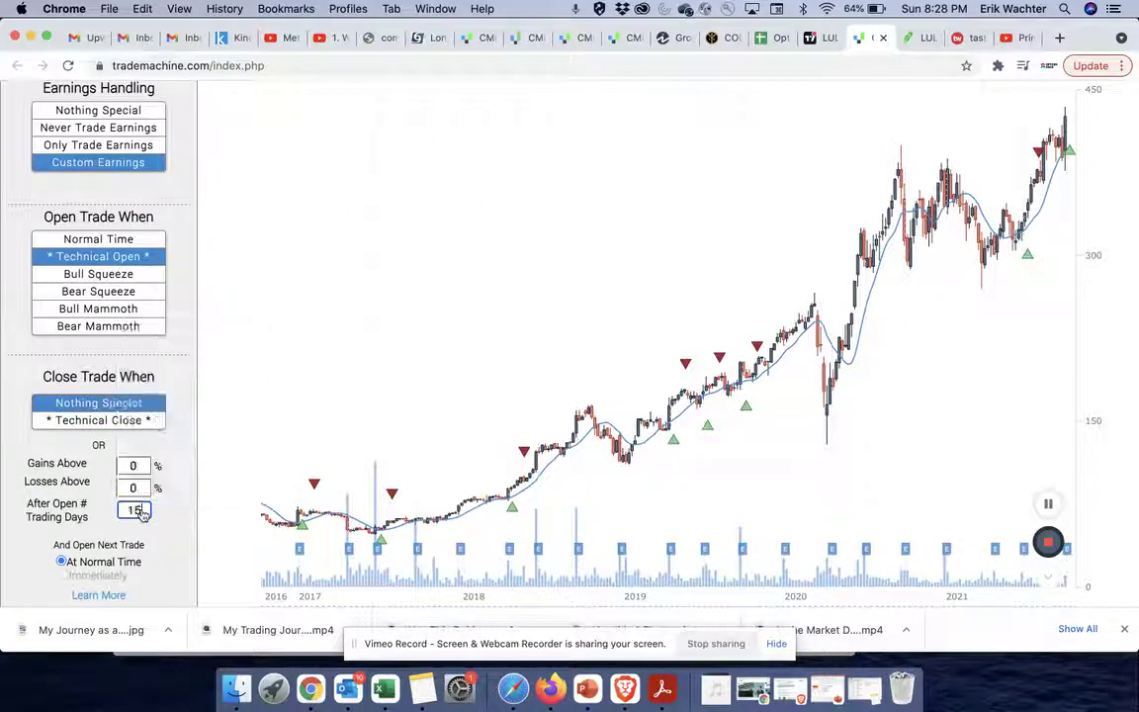
{"action": "key", "text": "BackSpace"}
{"action": "key", "text": "BackSpace"}
{"action": "type", "text": "10"}
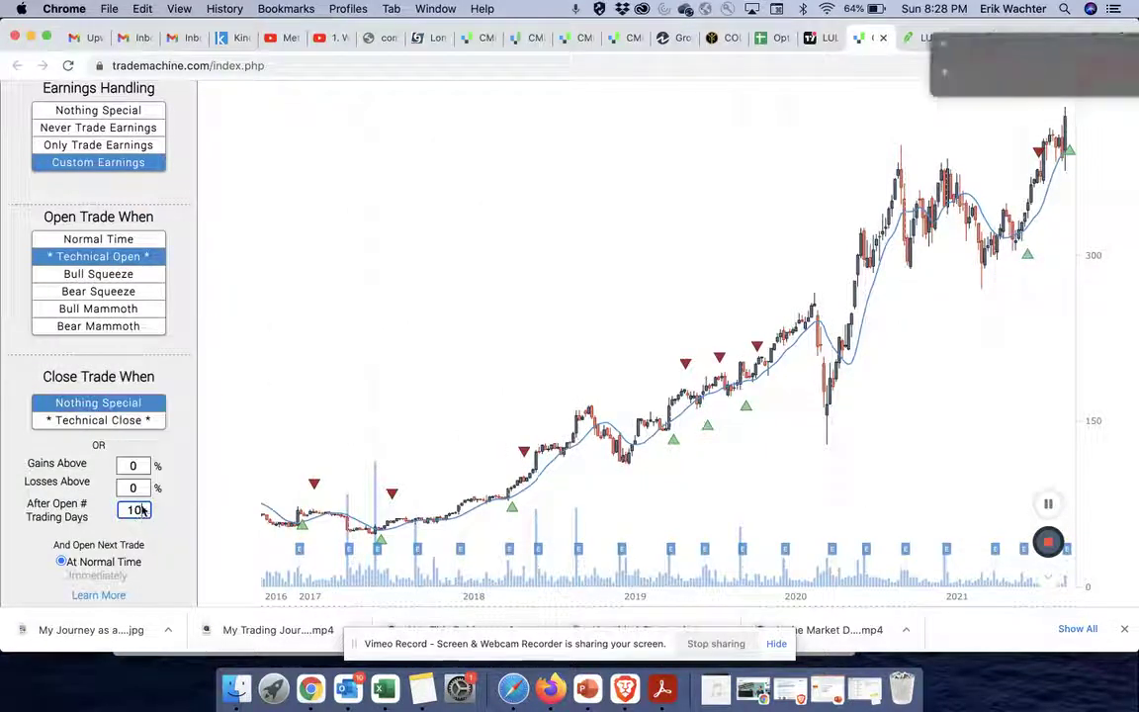
{"action": "scroll", "coordinate": [277, 277], "scroll_direction": "up", "scroll_amount": 5}
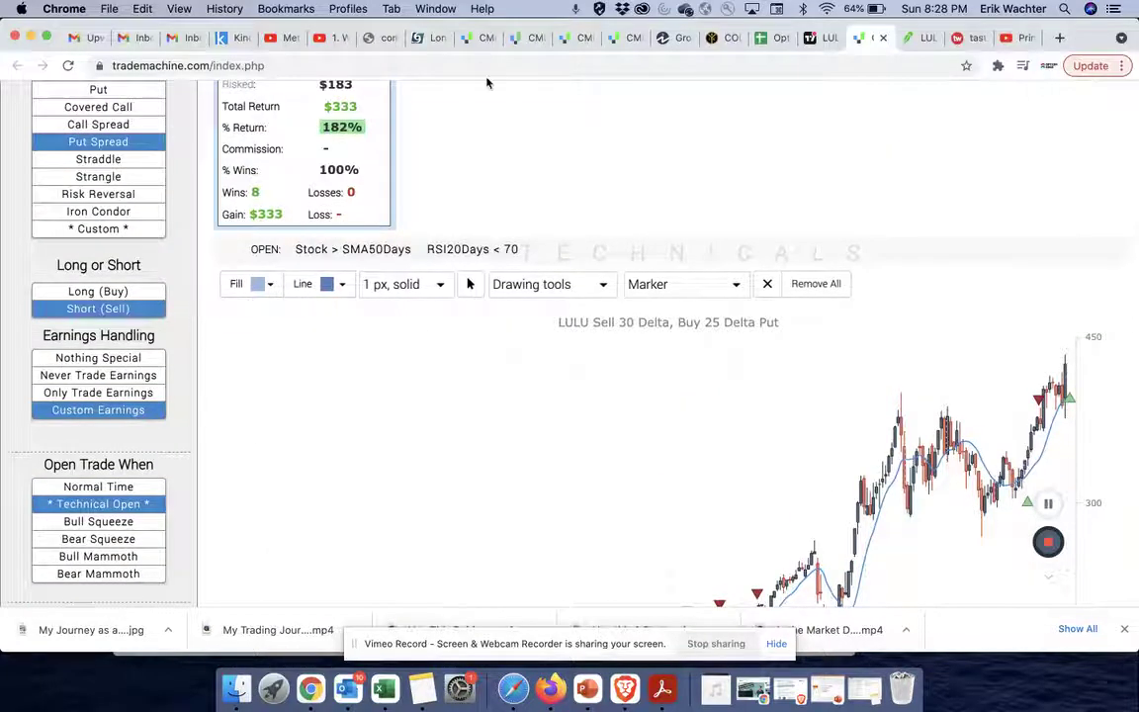
{"action": "scroll", "coordinate": [468, 152], "scroll_direction": "up", "scroll_amount": 5}
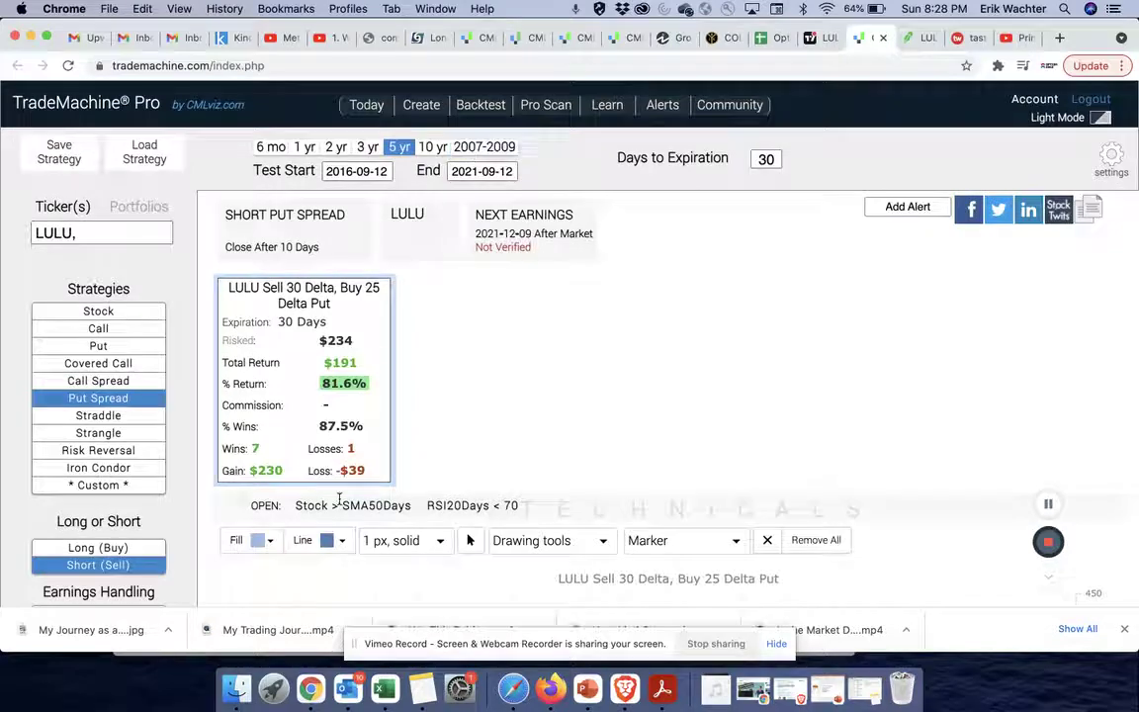
Clear the value from the trading-days holding limit
{"action": "scroll", "coordinate": [343, 499], "scroll_direction": "down", "scroll_amount": 10}
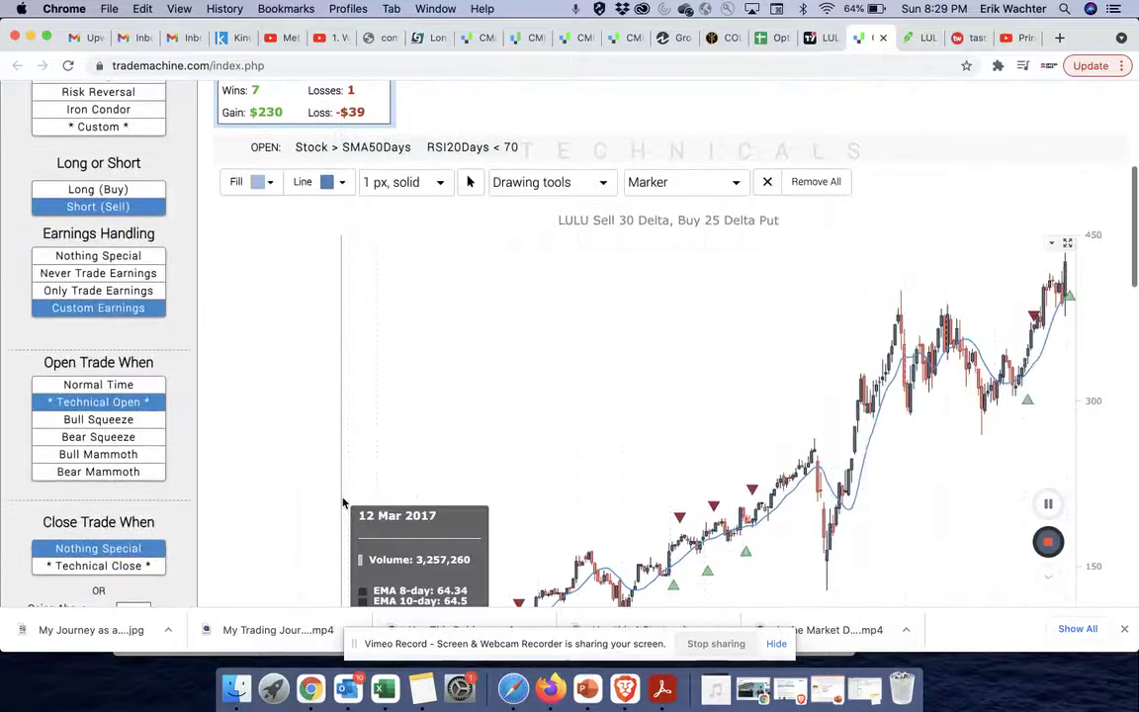
{"action": "double_click", "coordinate": [133, 399]}
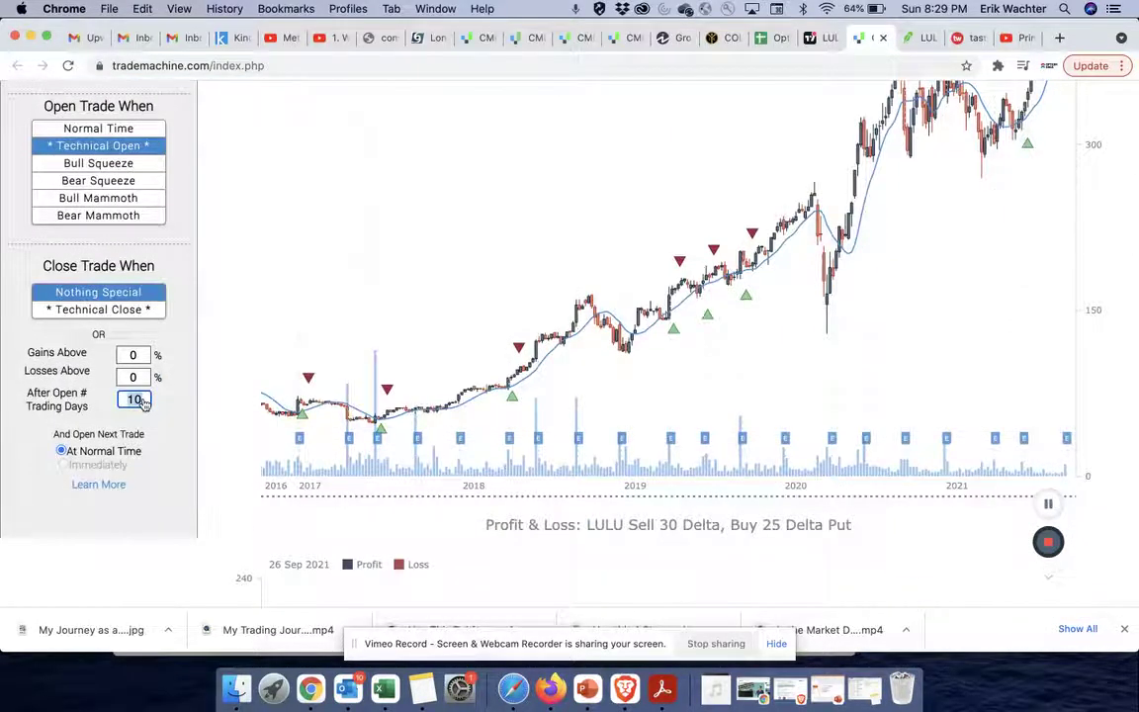
{"action": "key", "text": "BackSpace"}
{"action": "scroll", "coordinate": [404, 327], "scroll_direction": "up", "scroll_amount": 10}
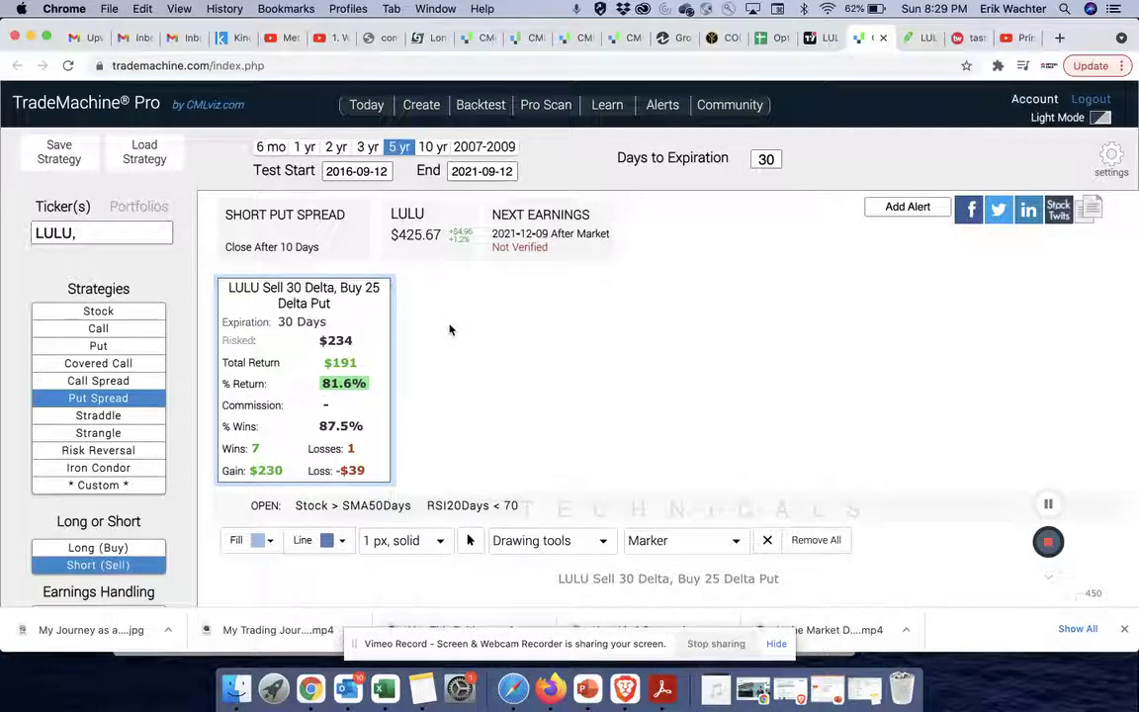
{"action": "left_click", "coordinate": [930, 38]}
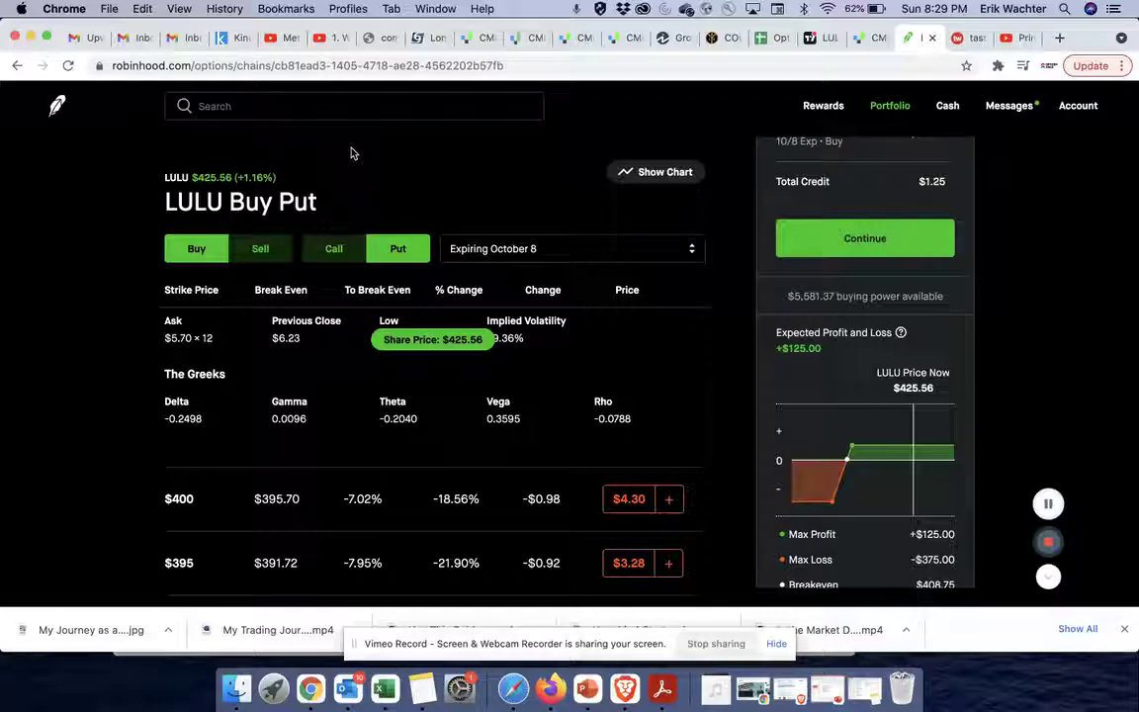
Bring up the TradingView LULU daily chart with MACD and volume
{"action": "left_click", "coordinate": [821, 37]}
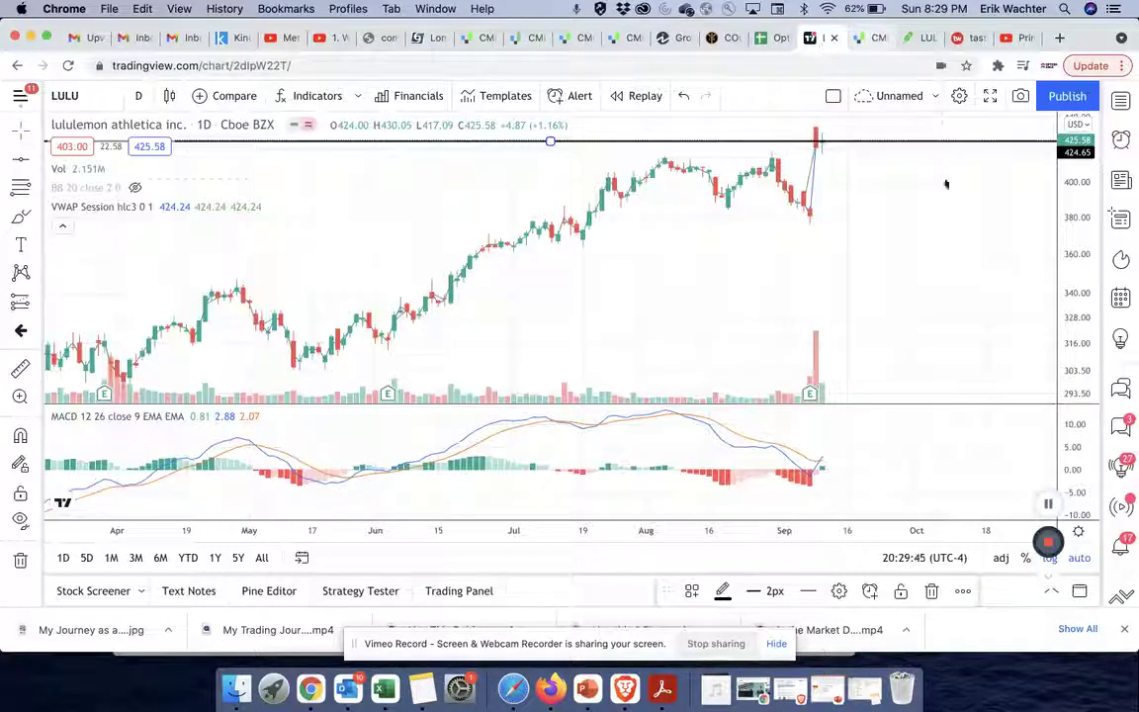